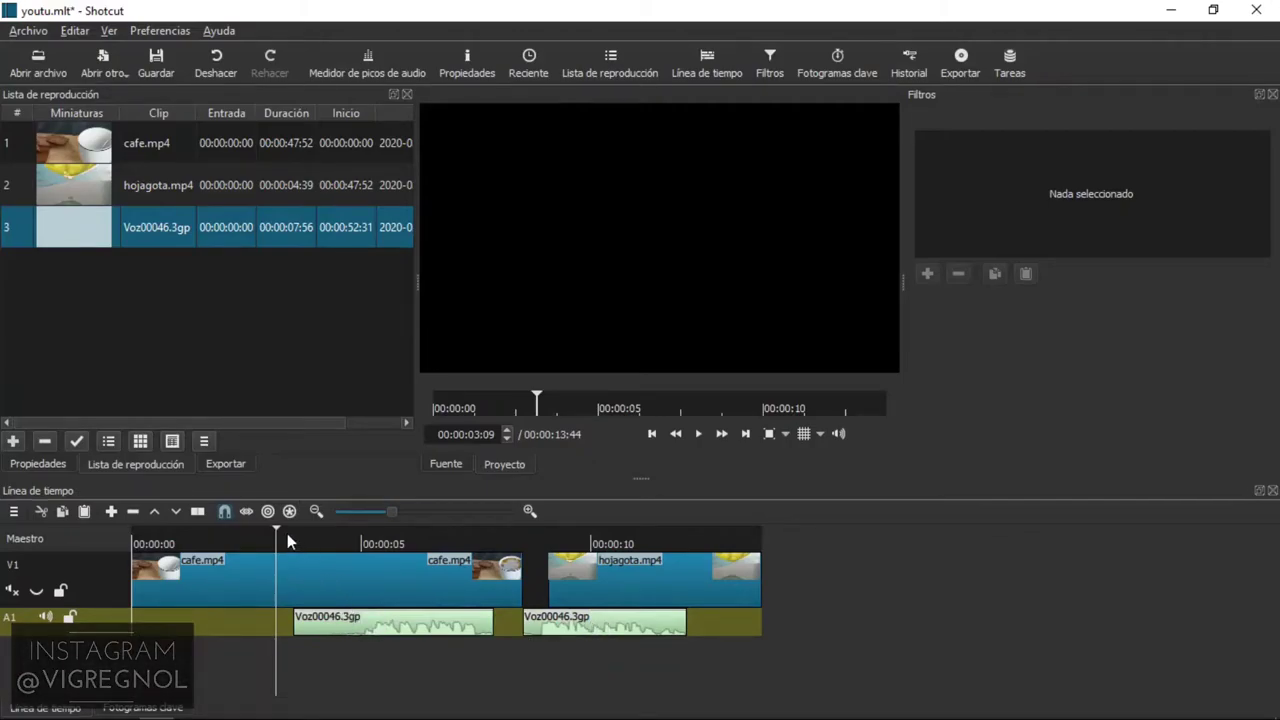
- Play the timeline from about 3 seconds to listen to both voice clips, then return to that point
drag(277, 529, 289, 535)
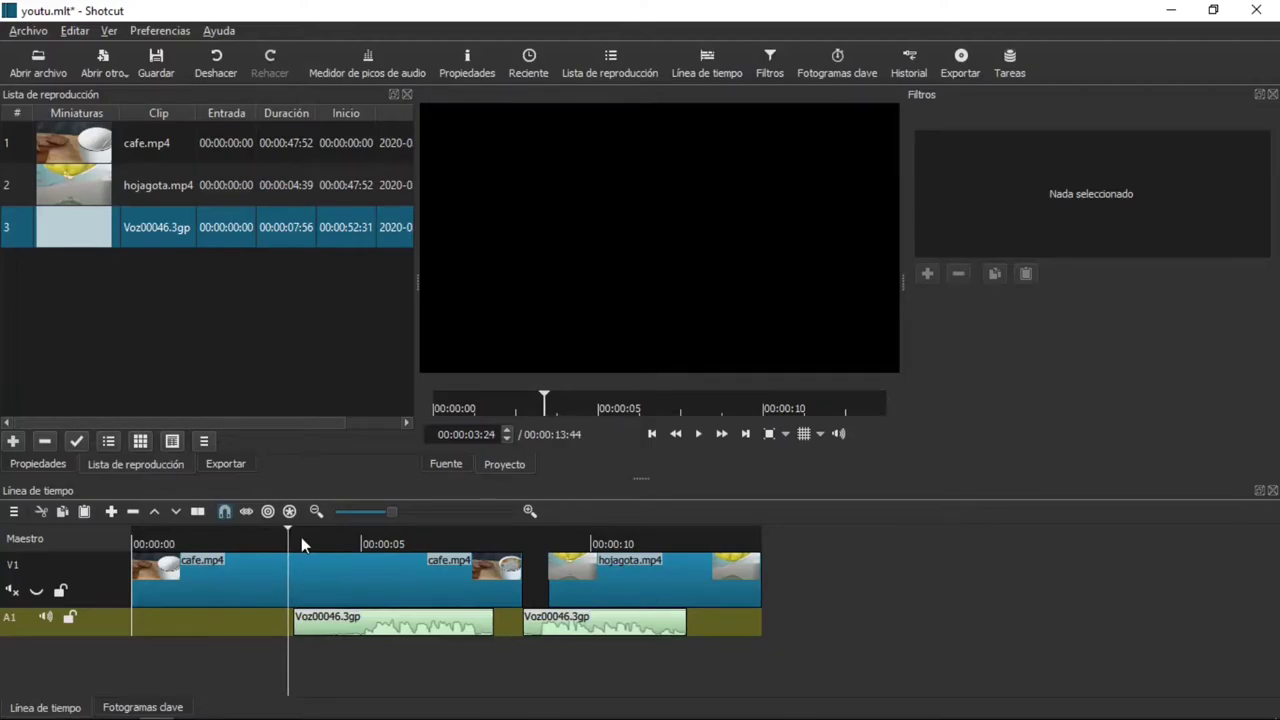
key(space)
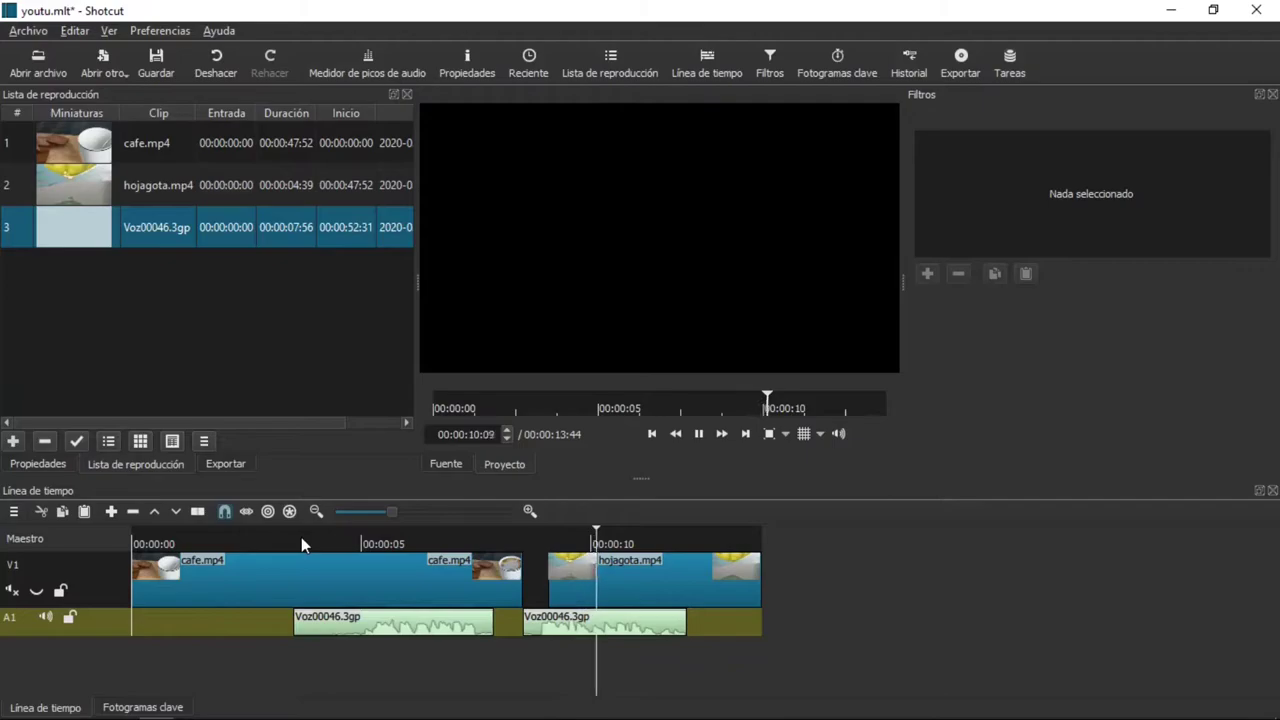
key(space)
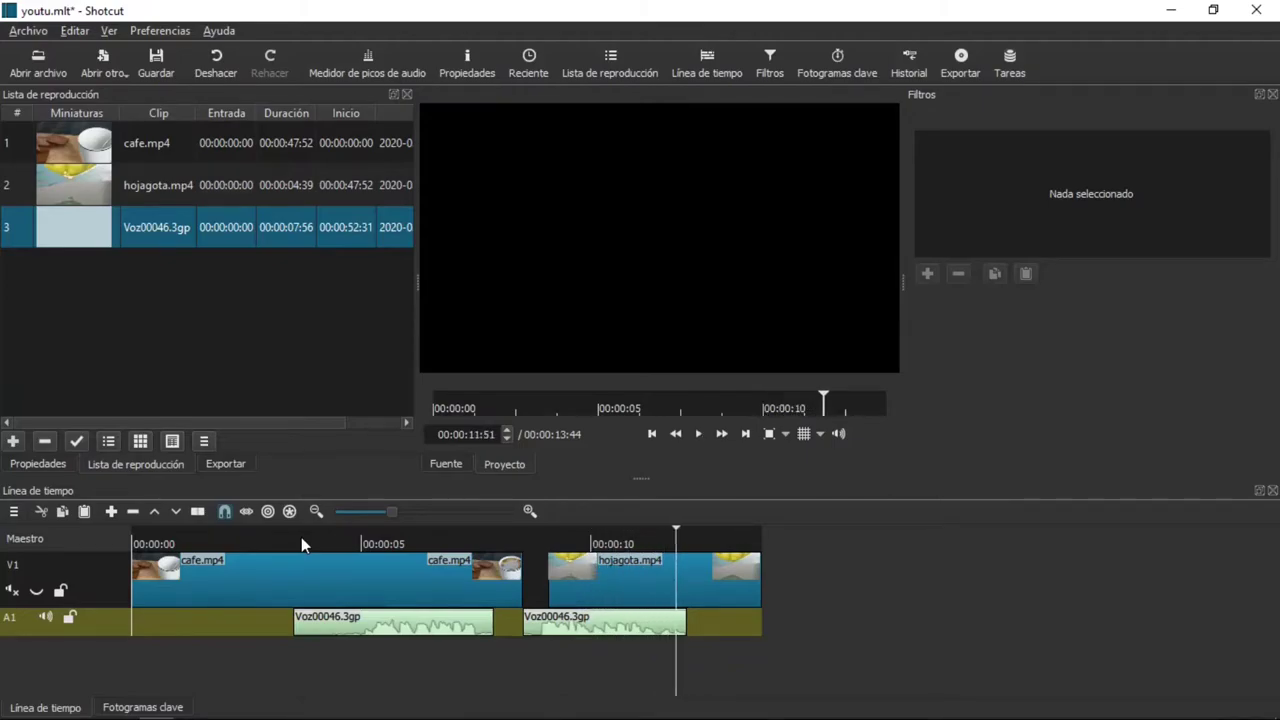
click(275, 544)
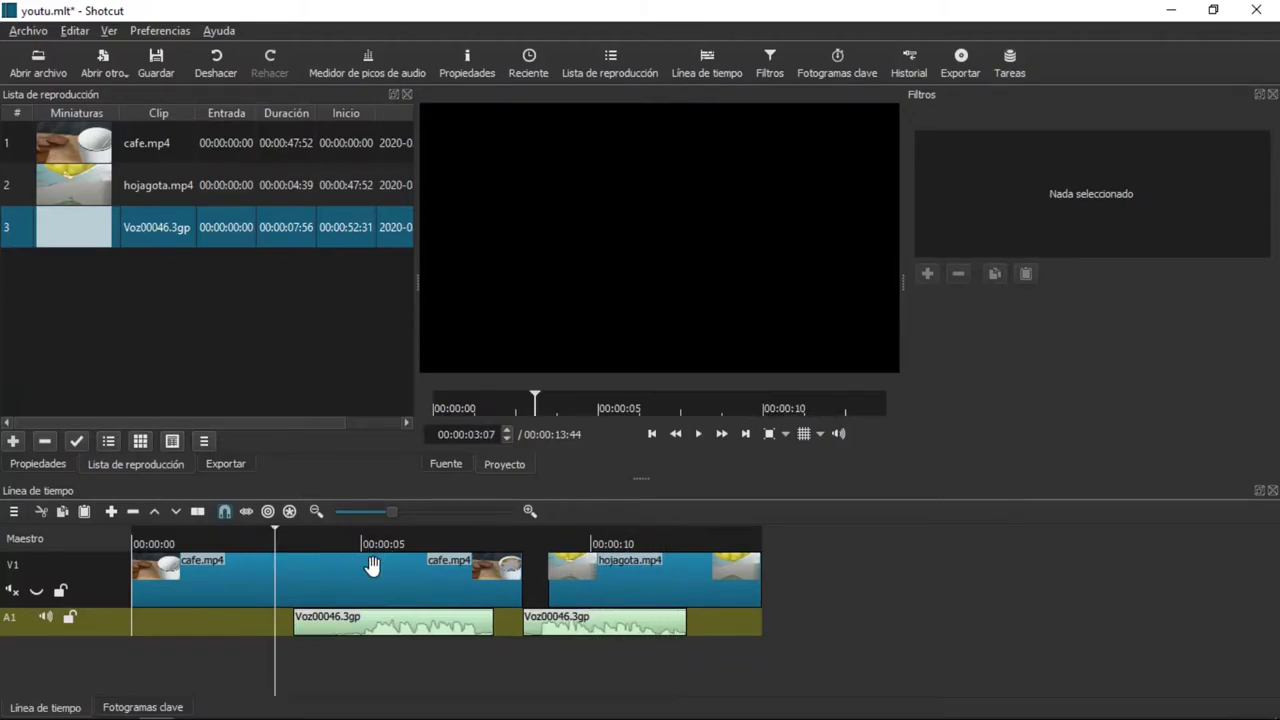
- Add the Normalizar: Dos pasadas filter to the first Voz00046.3gp clip on A1 and analyze its audio
click(455, 624)
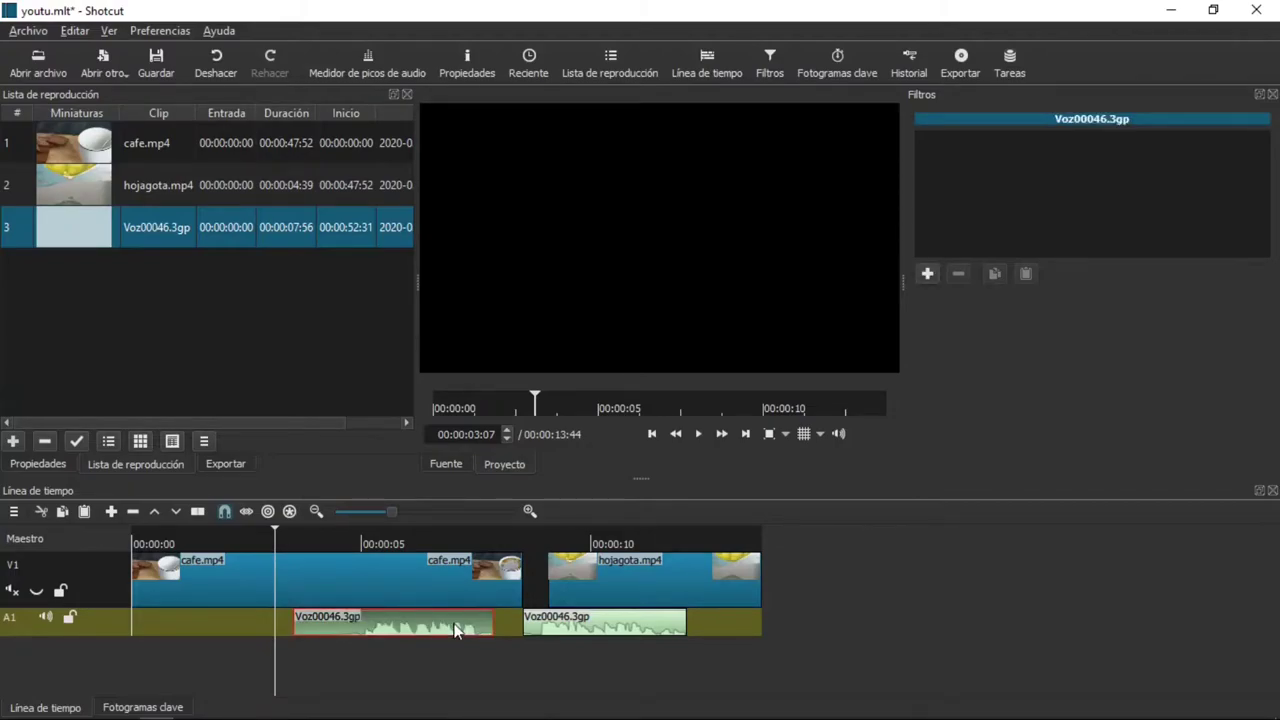
click(928, 275)
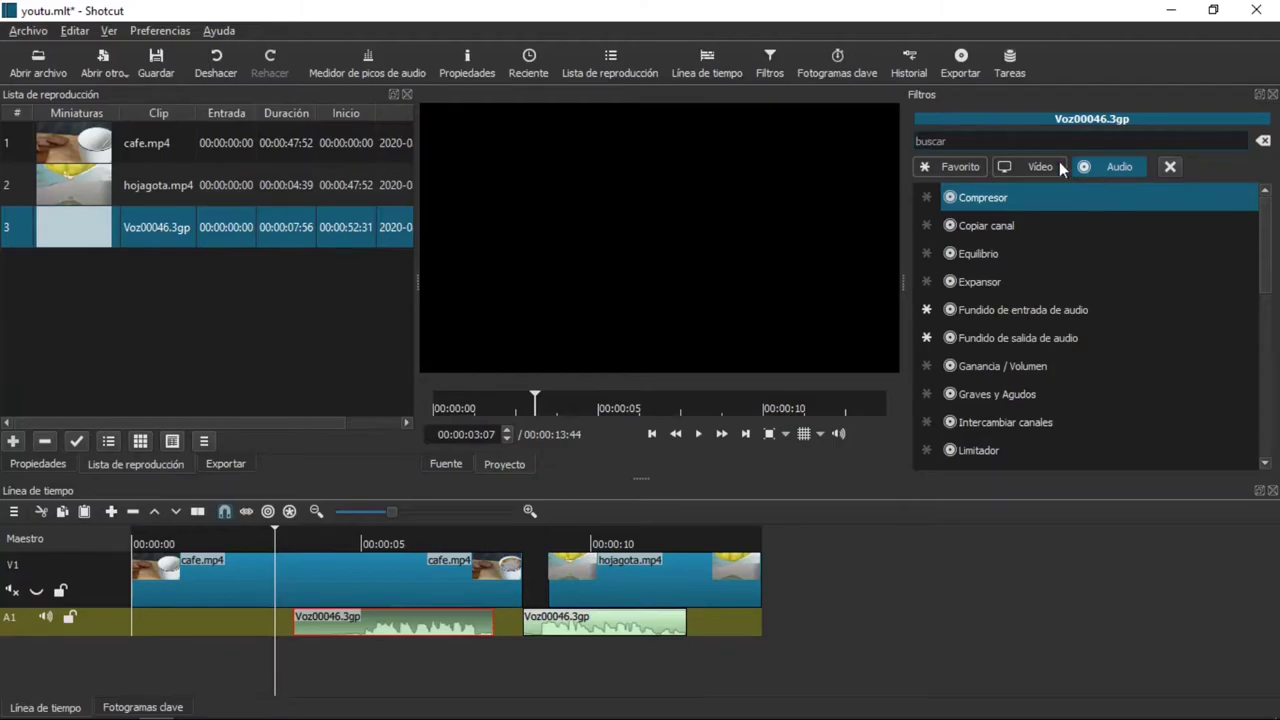
text(n)
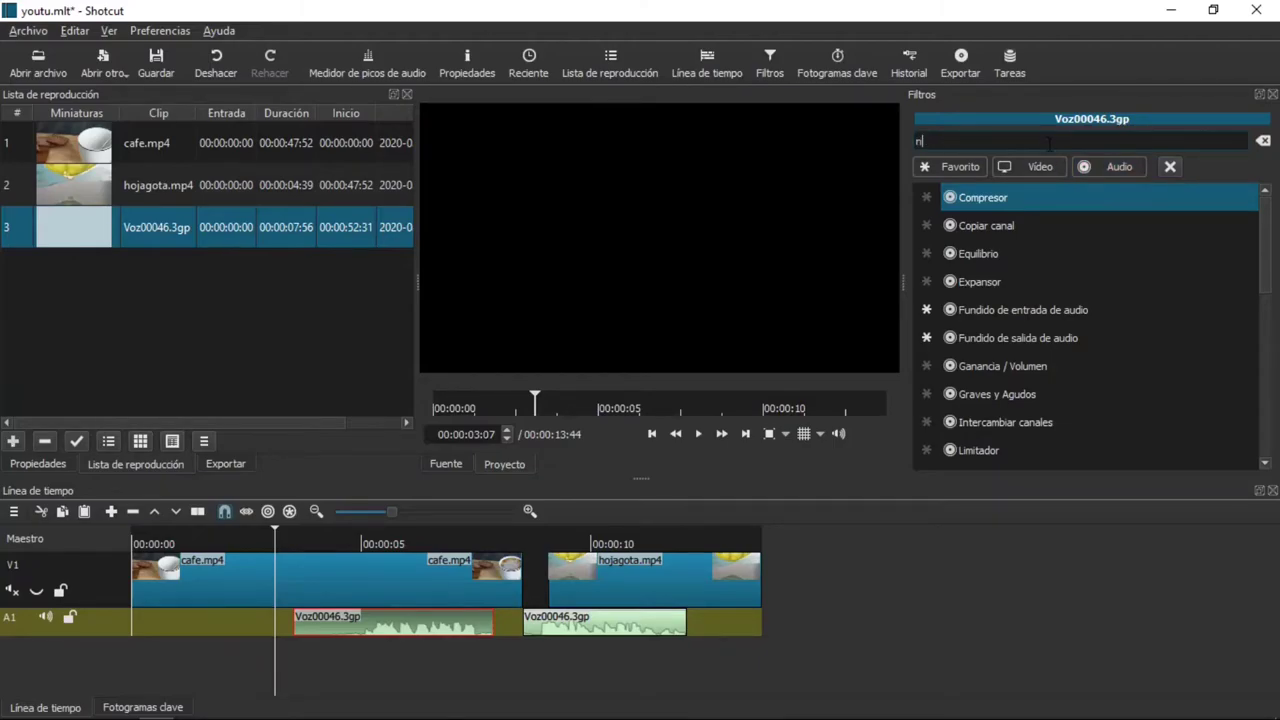
text(orma)
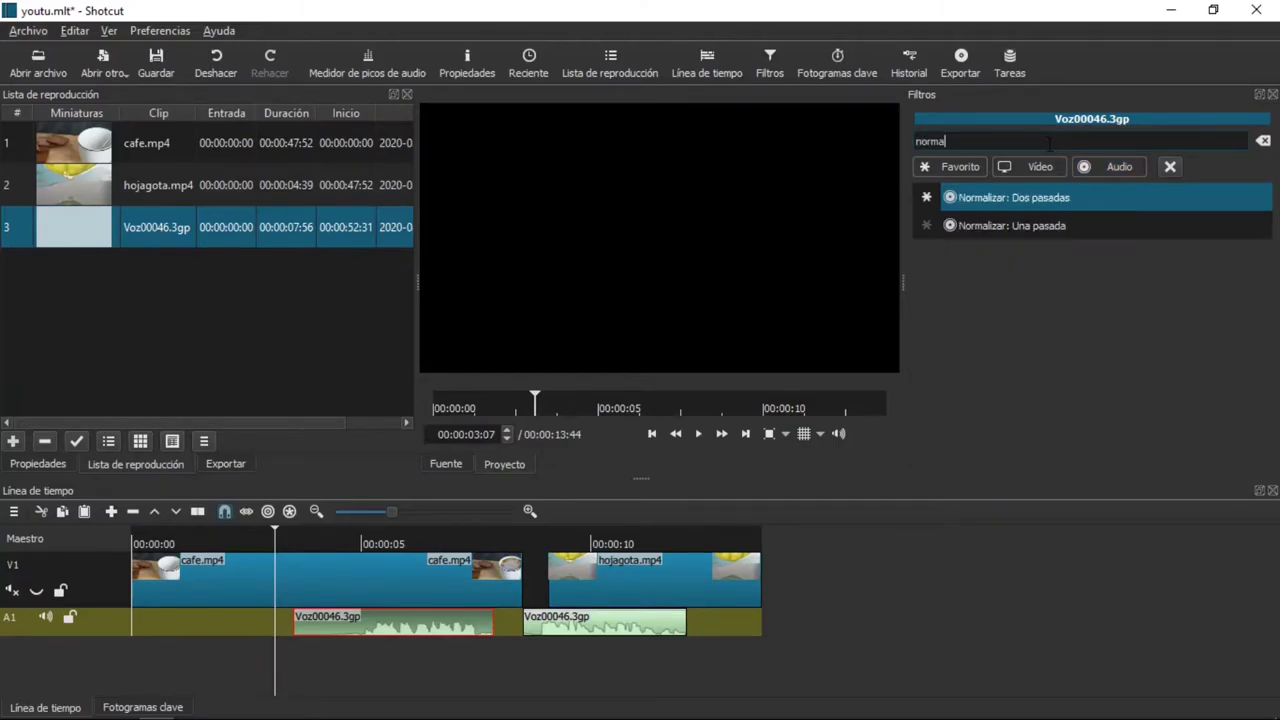
click(1019, 201)
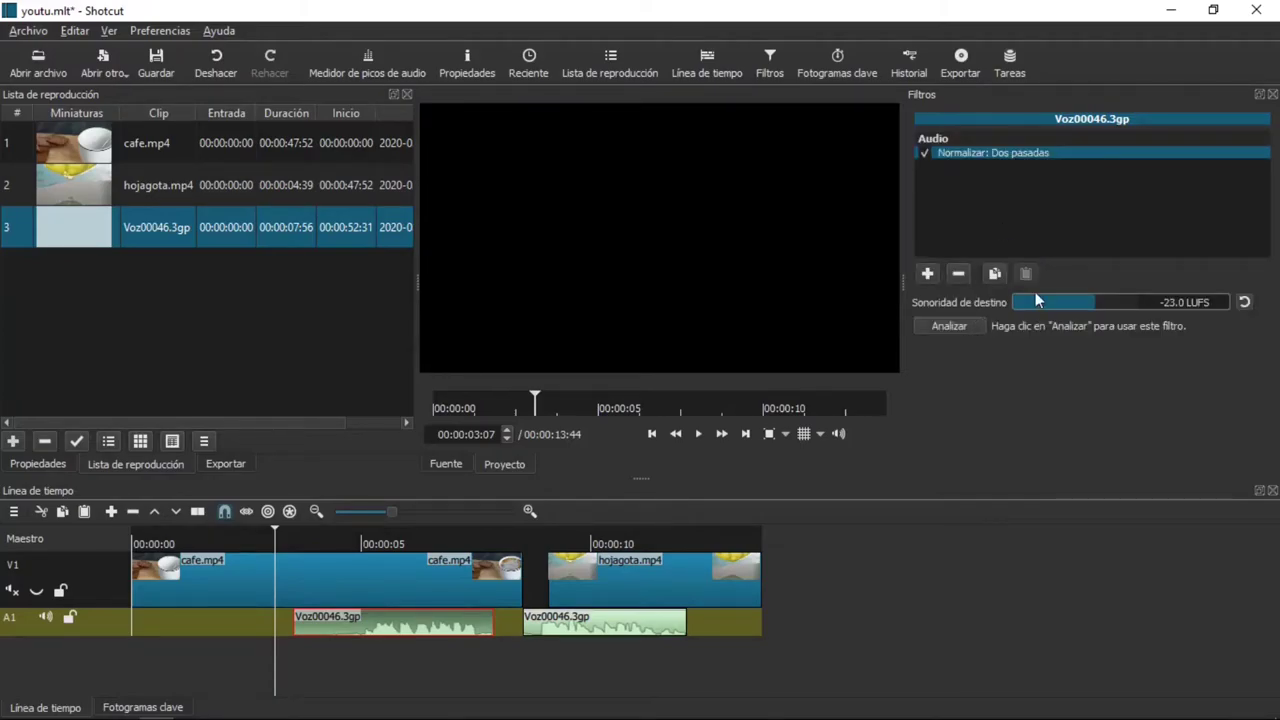
click(949, 326)
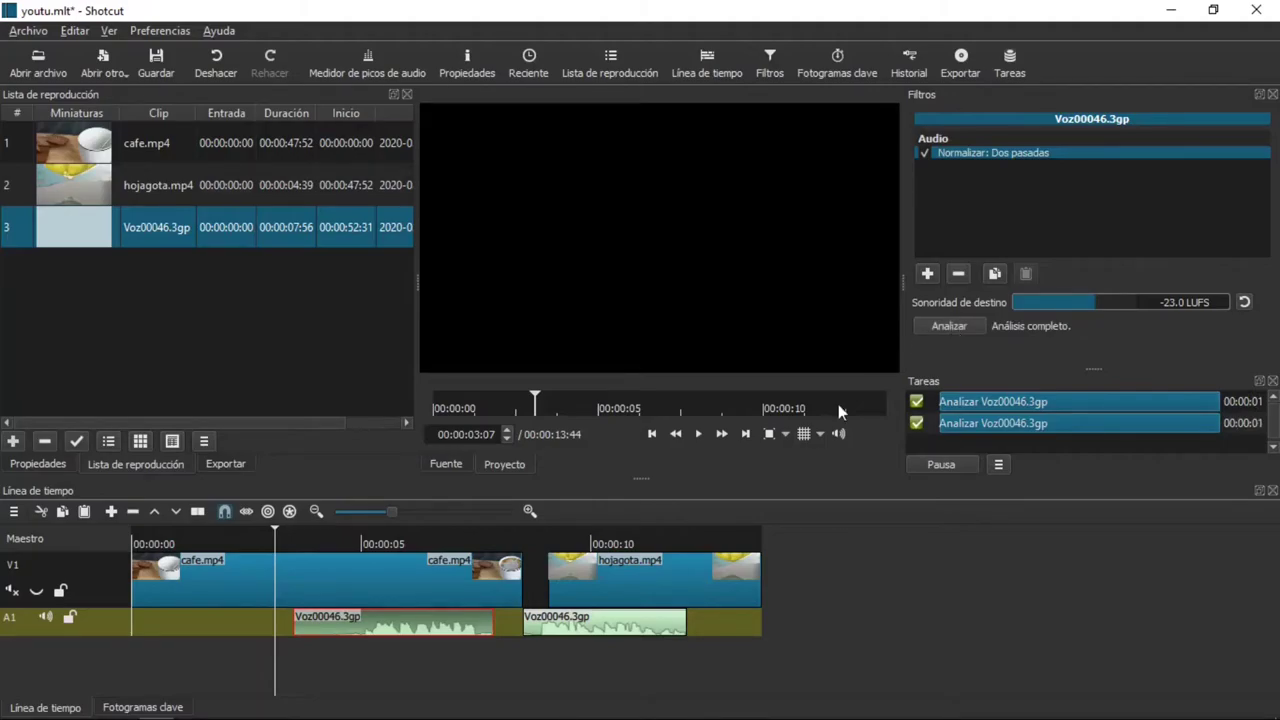
- Search the filters for "paso" and add Paso de banda to the first Voz00046.3gp clip
click(926, 274)
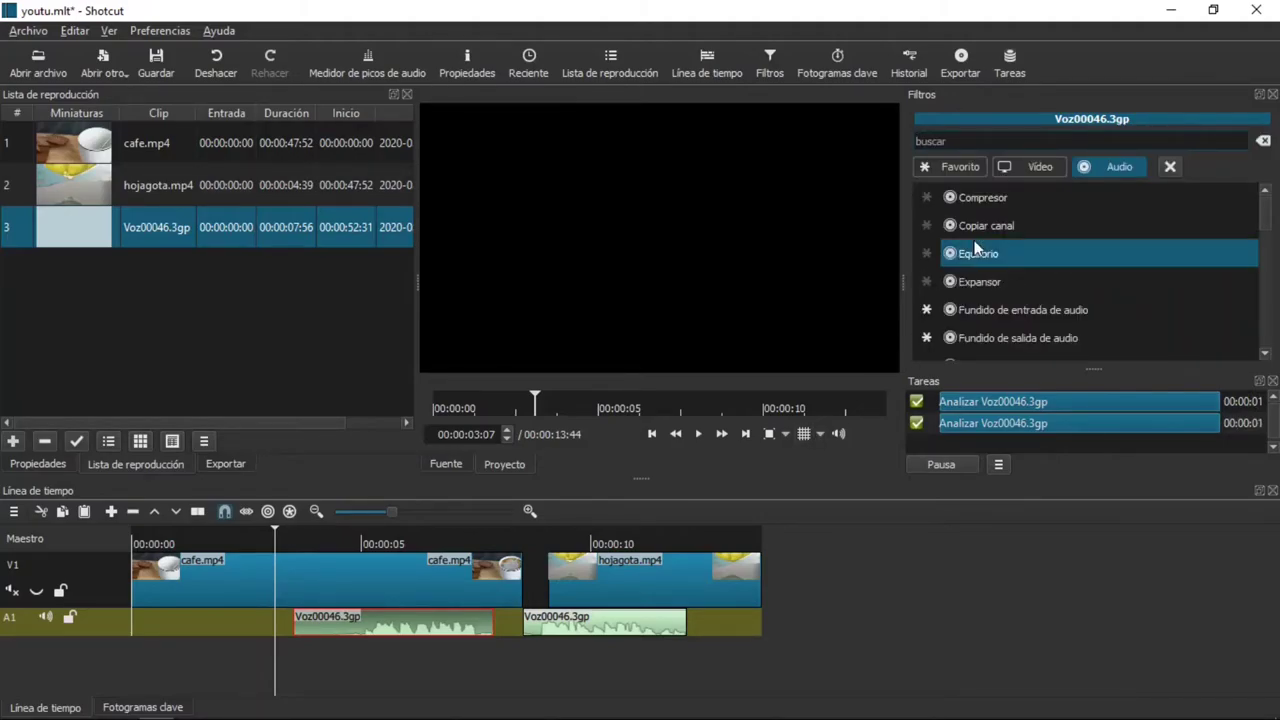
text(p)
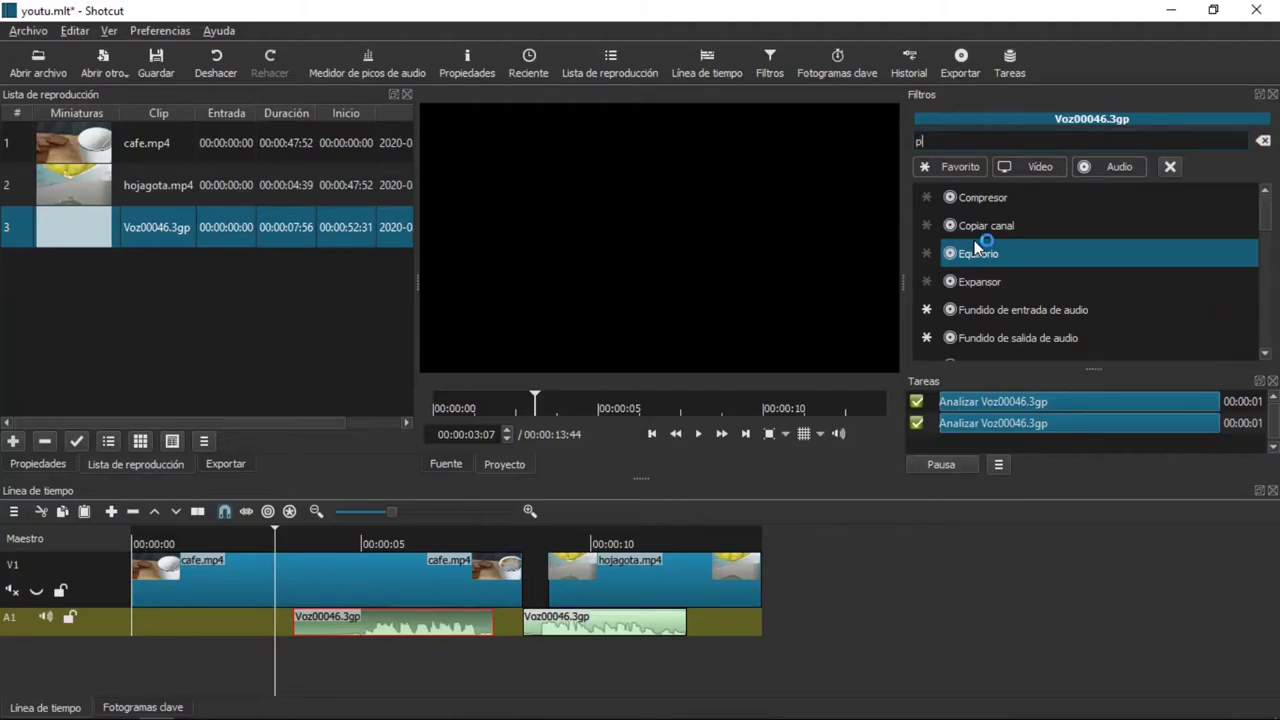
text(asa)
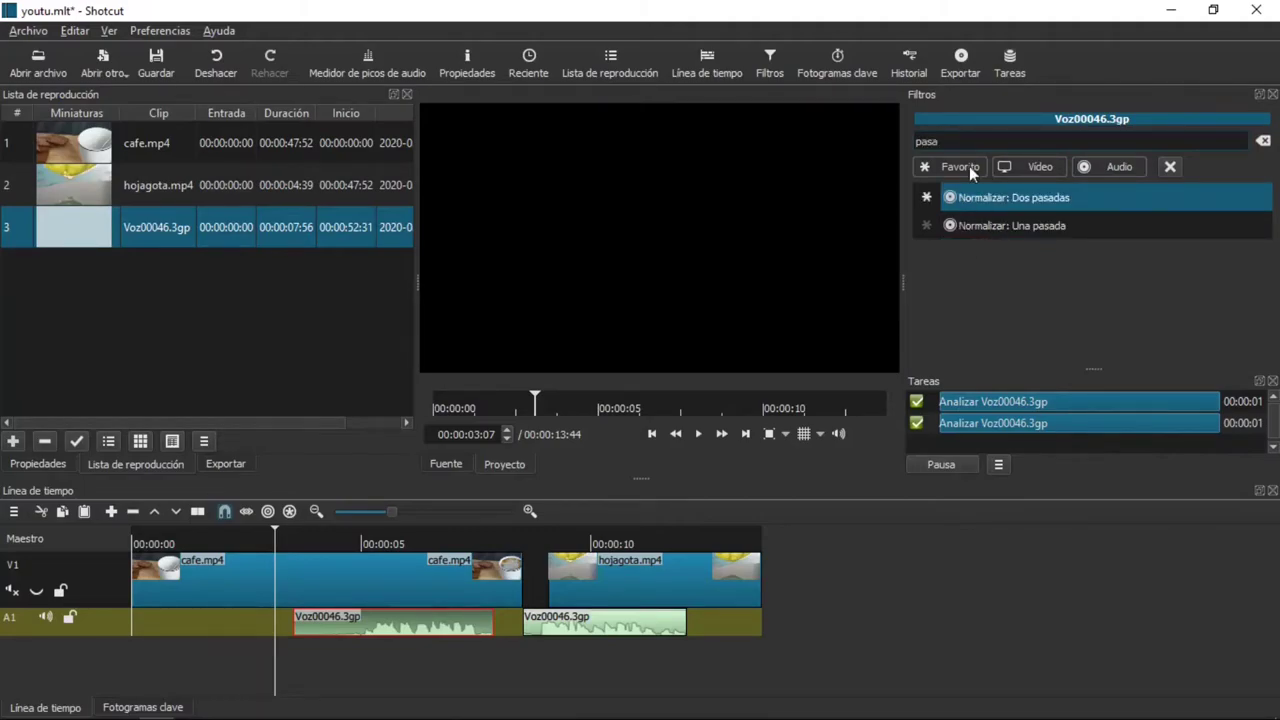
text(da)
key(BackSpace)
key(BackSpace)
key(BackSpace)
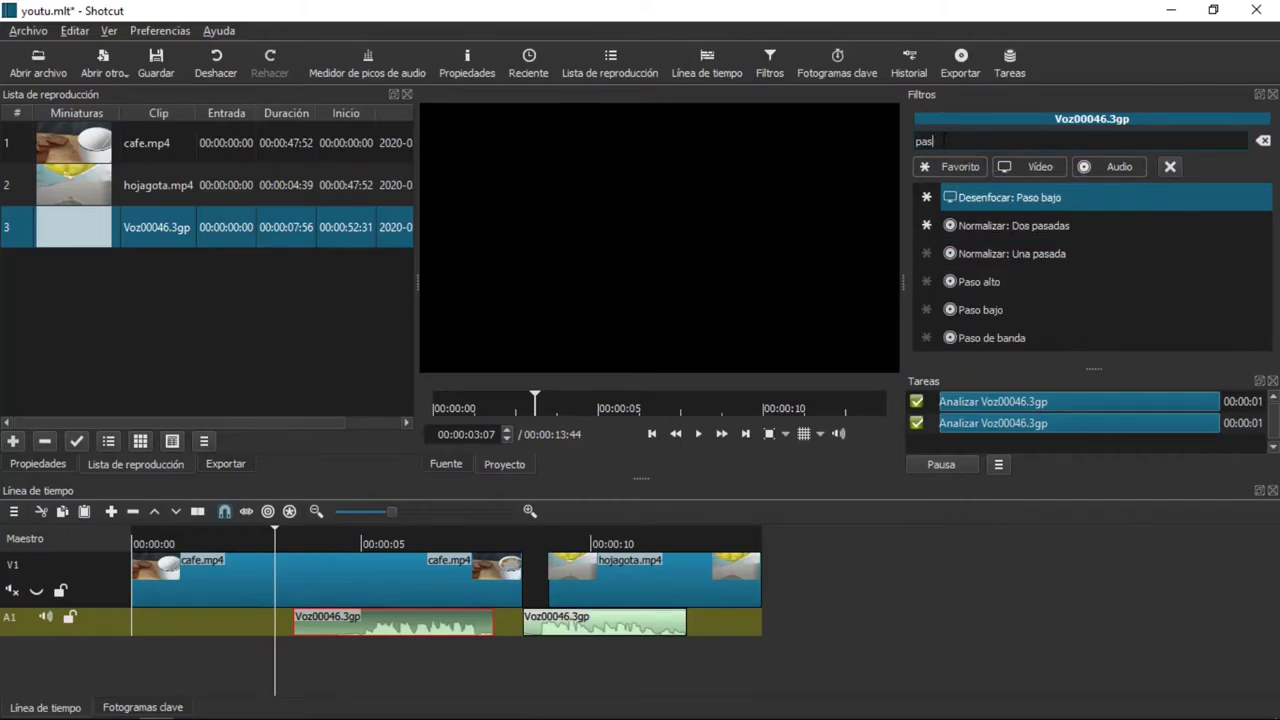
key(BackSpace)
key(BackSpace)
click(1106, 166)
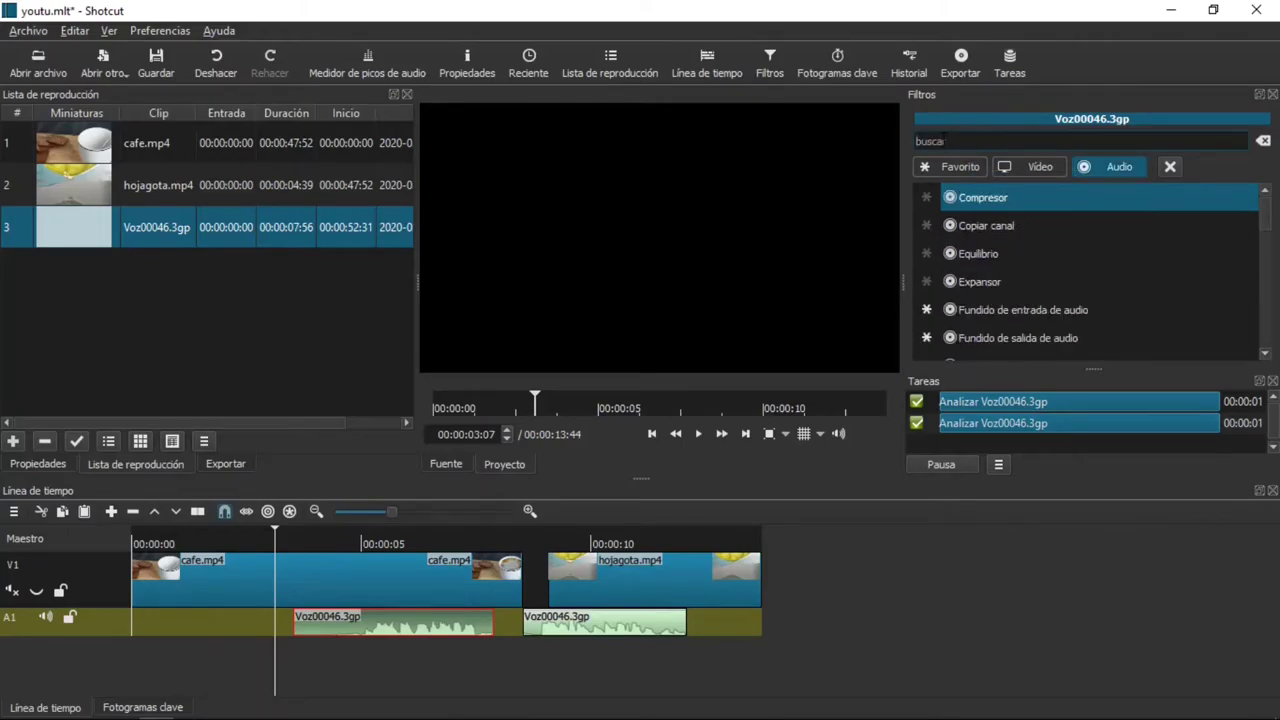
drag(1266, 200, 1270, 233)
text(p)
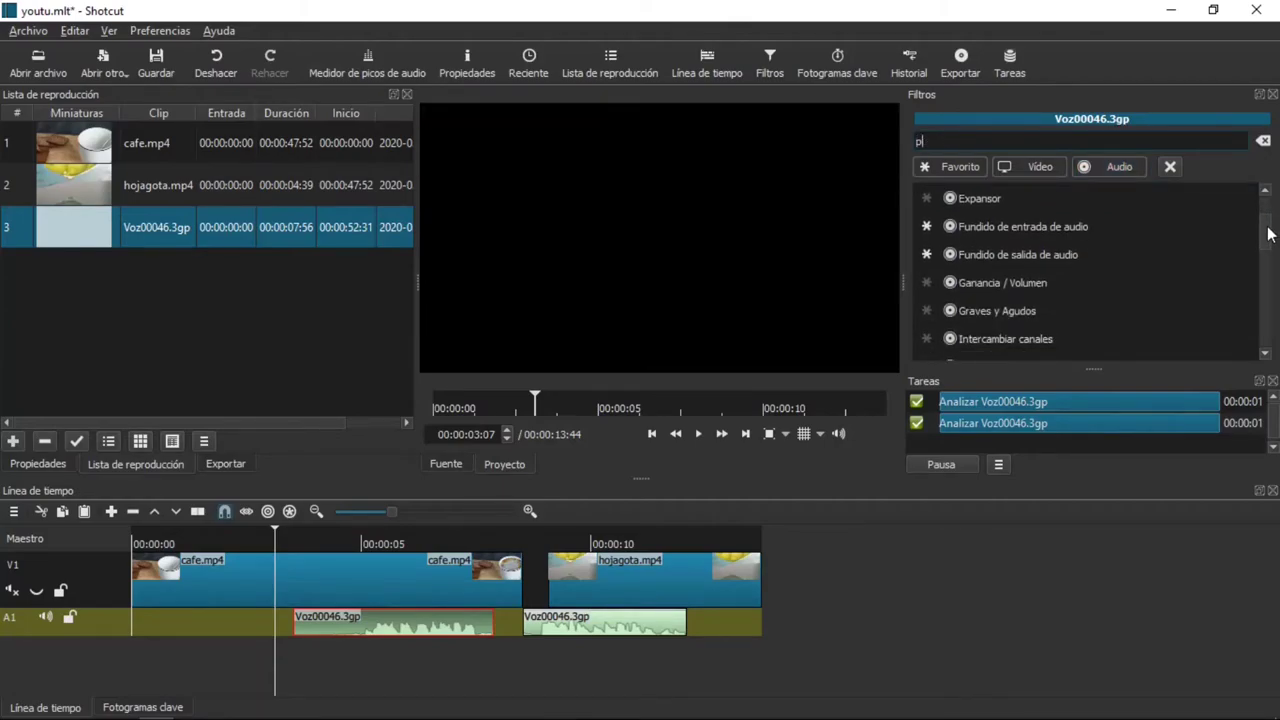
text(aso)
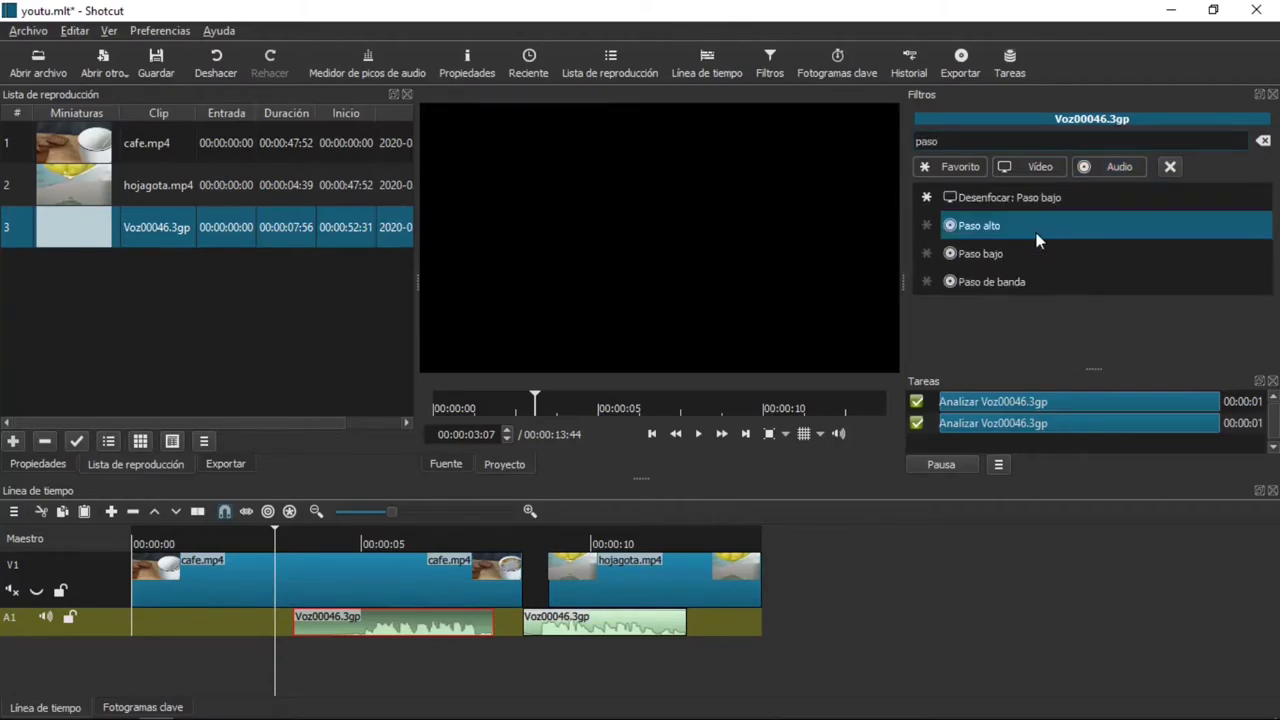
click(989, 282)
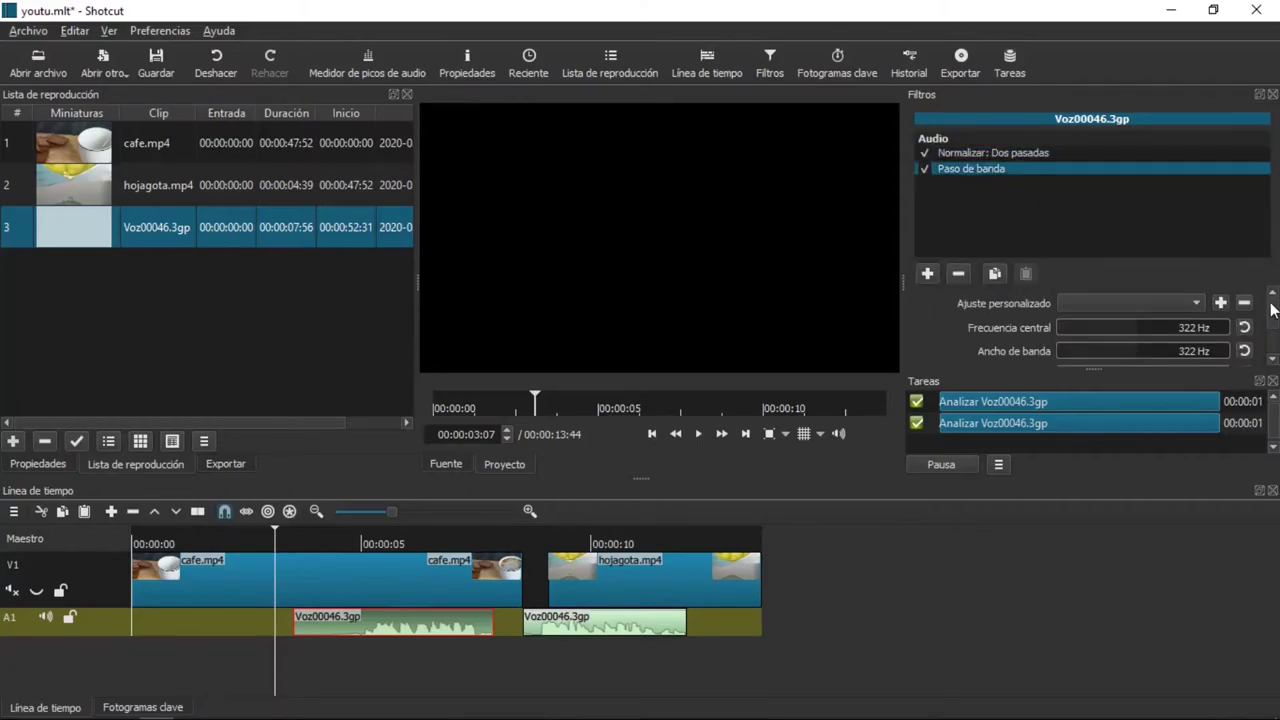
- Adjust the Seco/Húmedo mix of the Paso de banda filter on the first voice clip
scroll(1274, 330, down, 2)
scroll(1274, 330, down, 1)
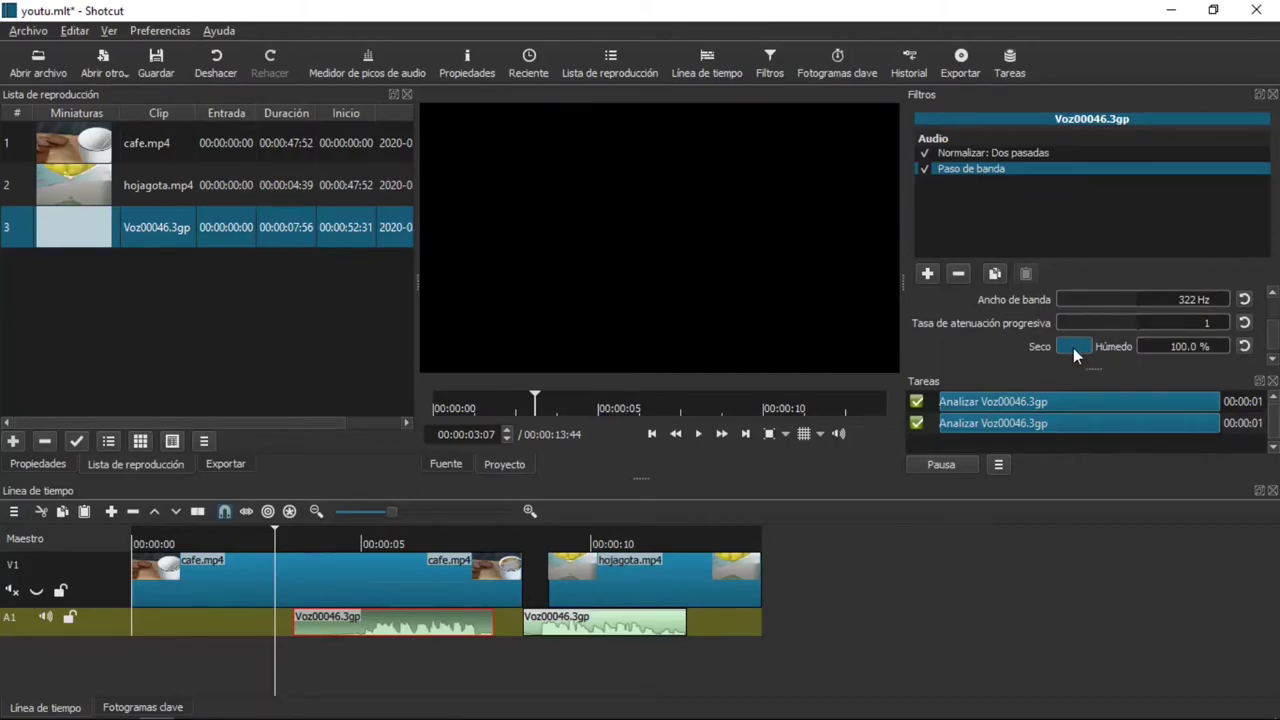
click(1077, 348)
click(1074, 348)
click(1071, 345)
scroll(1074, 344, up, 2)
scroll(1070, 348, down, 2)
- Add the Ganancia / Volumen filter to the first voice clip and set its level to 3.0 dB
click(933, 276)
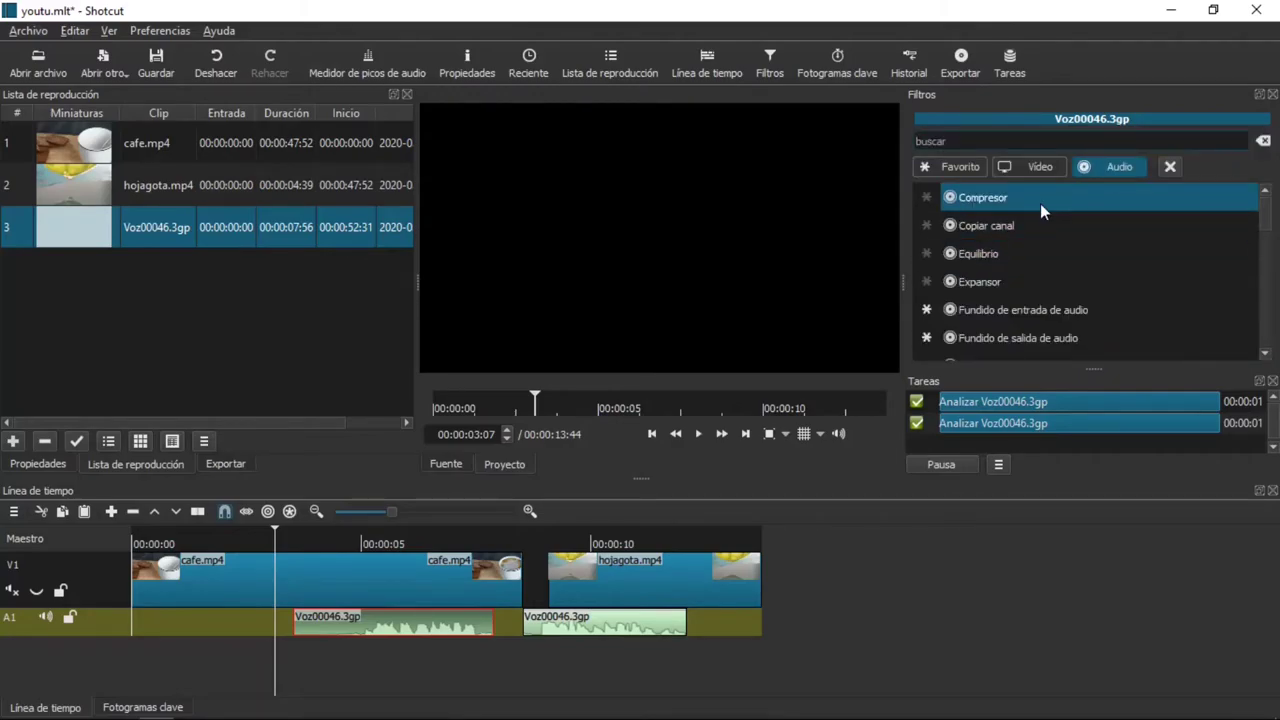
text(g)
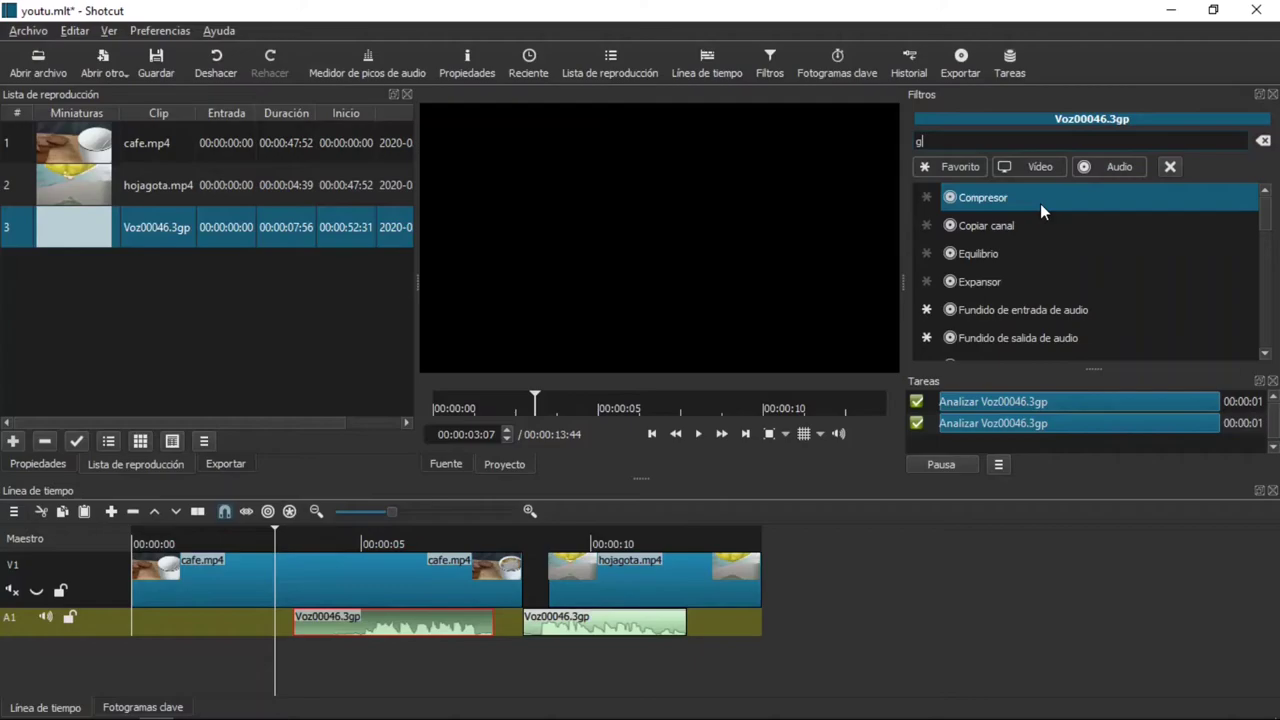
text(ana)
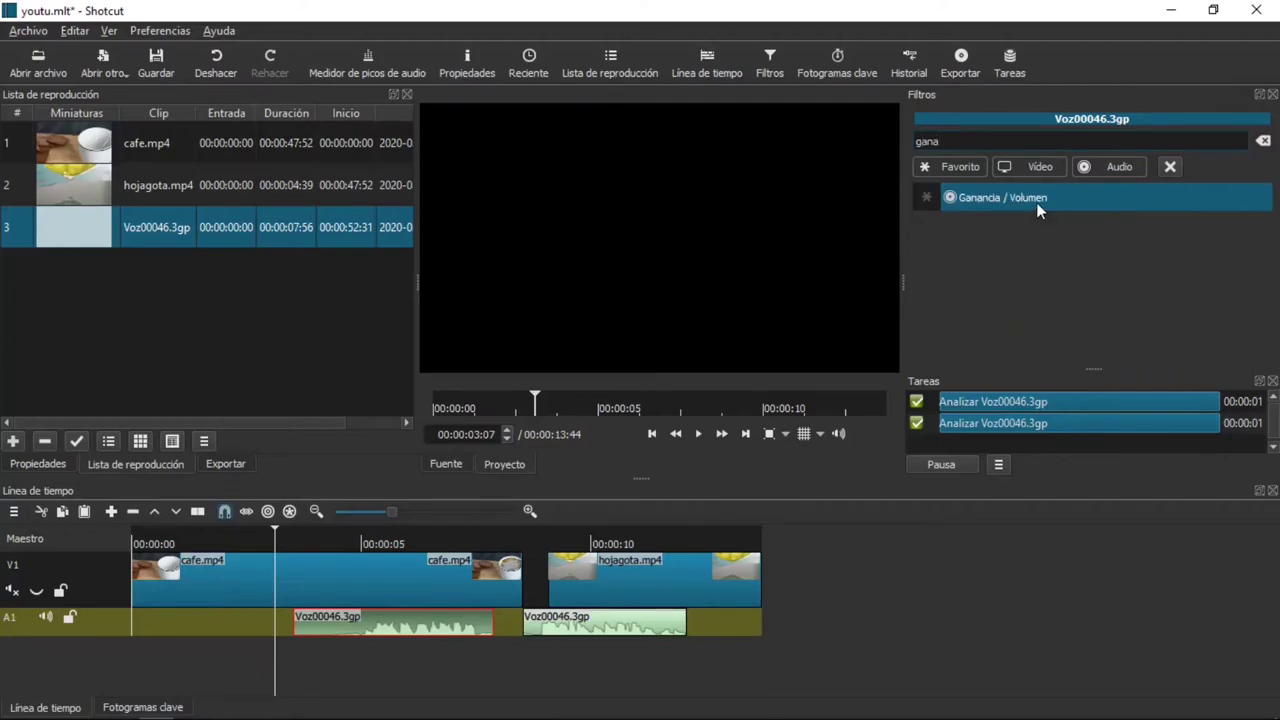
click(1036, 202)
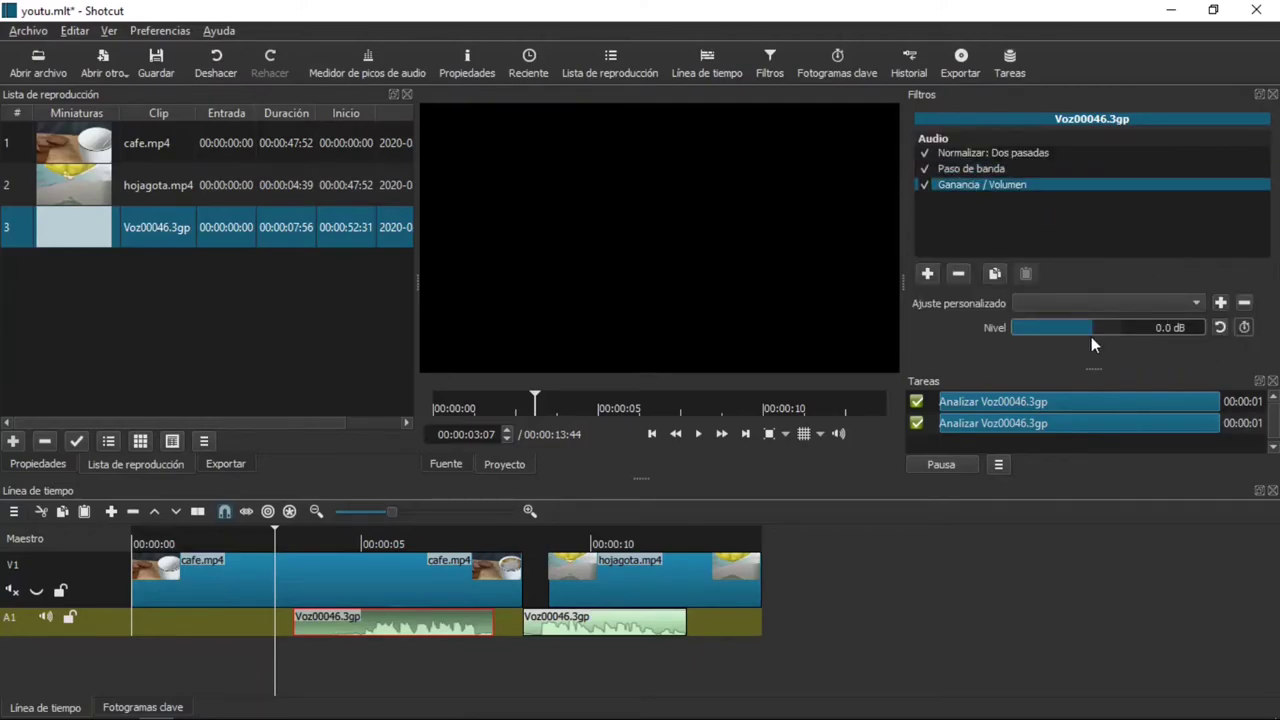
drag(1097, 327, 1099, 327)
- Move the second Voz00046.3gp clip slightly earlier on A1, to about 8.2 seconds, and play the voice clips to compare them
click(607, 628)
drag(609, 626, 556, 614)
key(space)
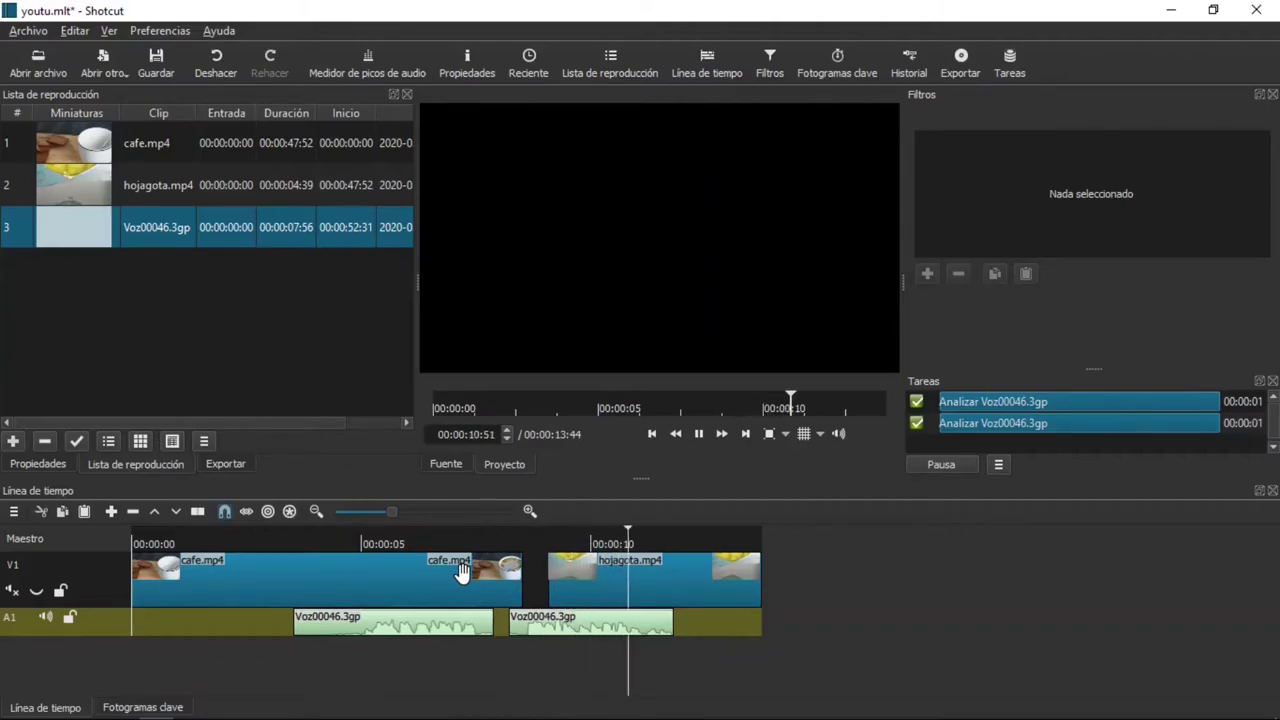
key(space)
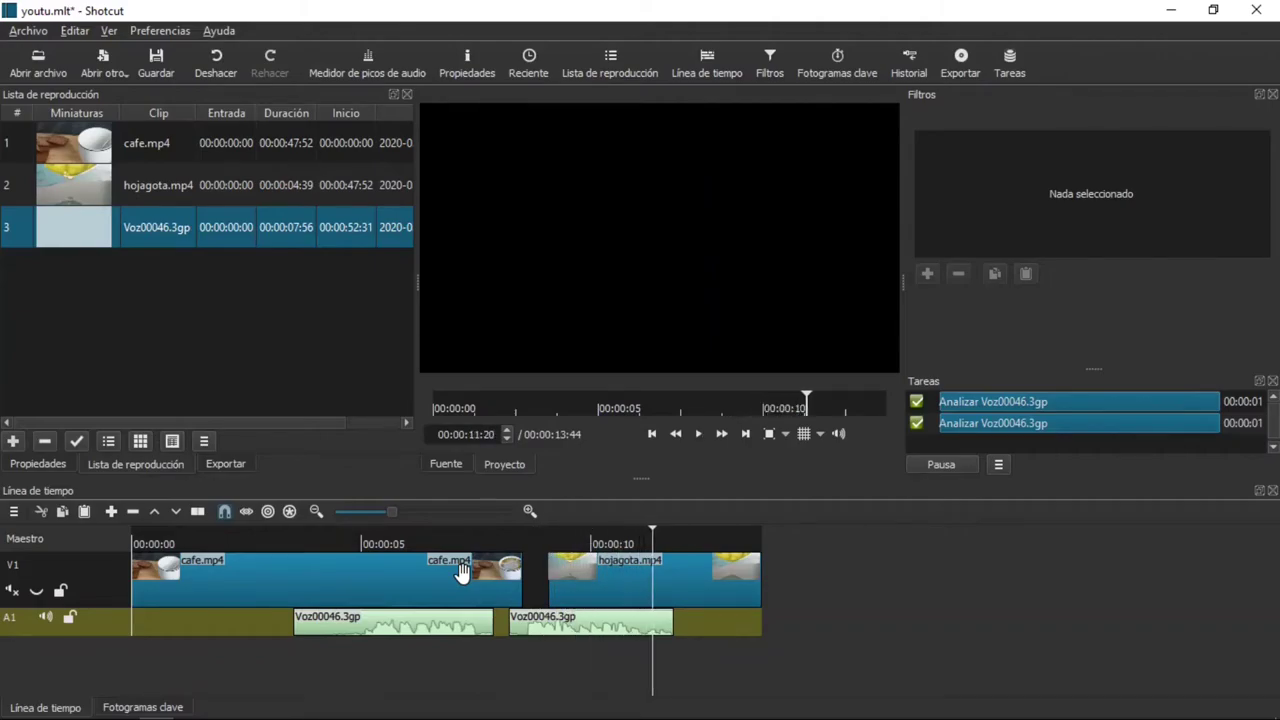
- Try different Ganancia / Volumen levels on the first voice clip during playback, finishing at -4.7 dB
click(367, 543)
click(349, 545)
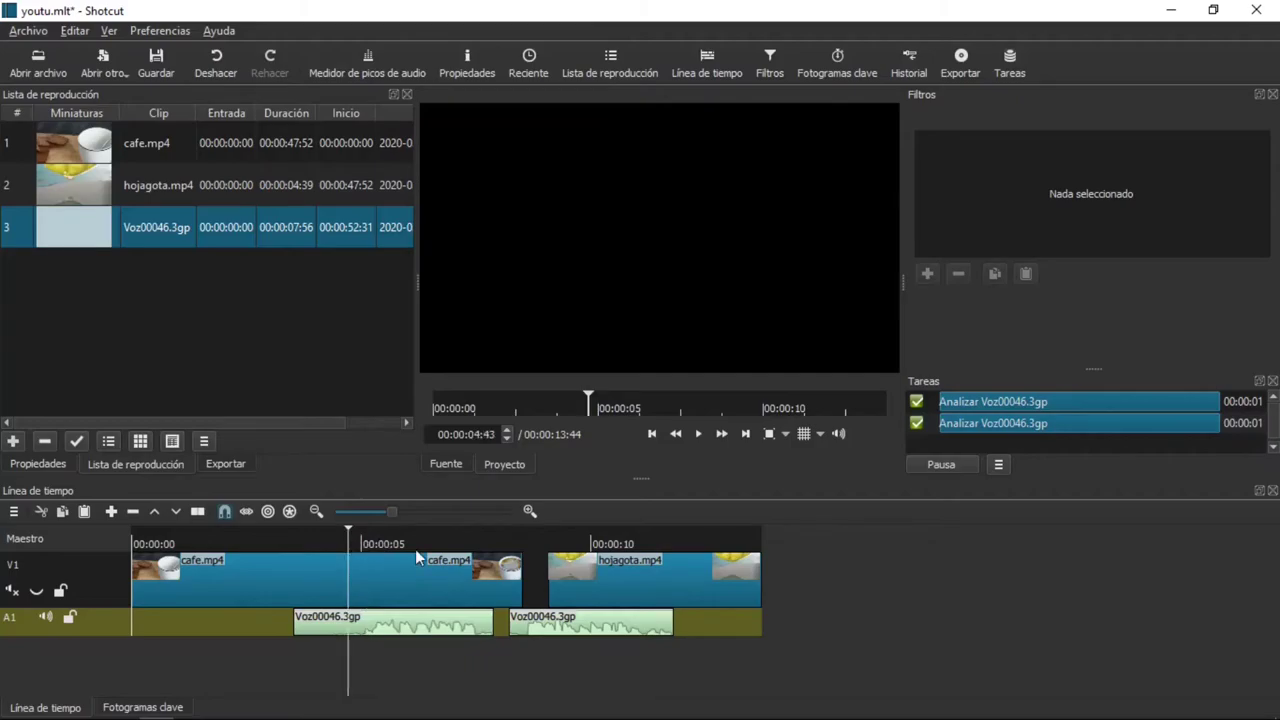
click(447, 630)
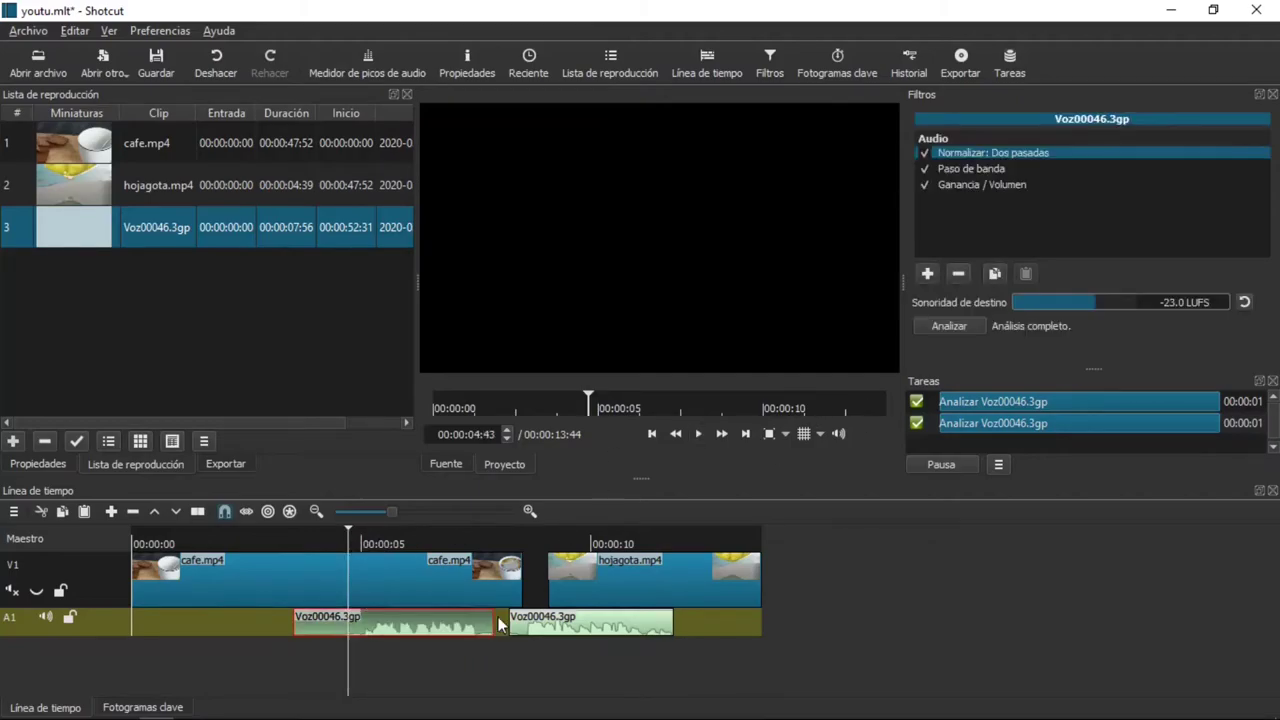
click(979, 186)
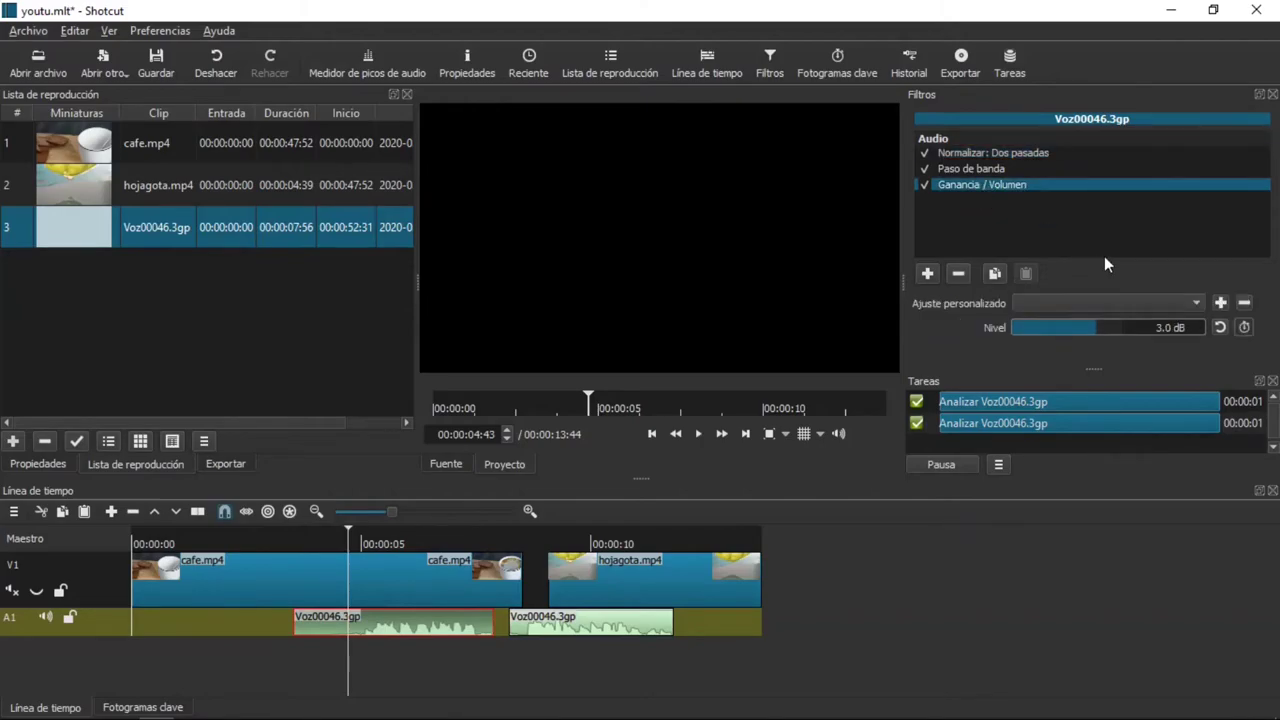
click(1109, 328)
drag(1109, 324, 1102, 327)
key(space)
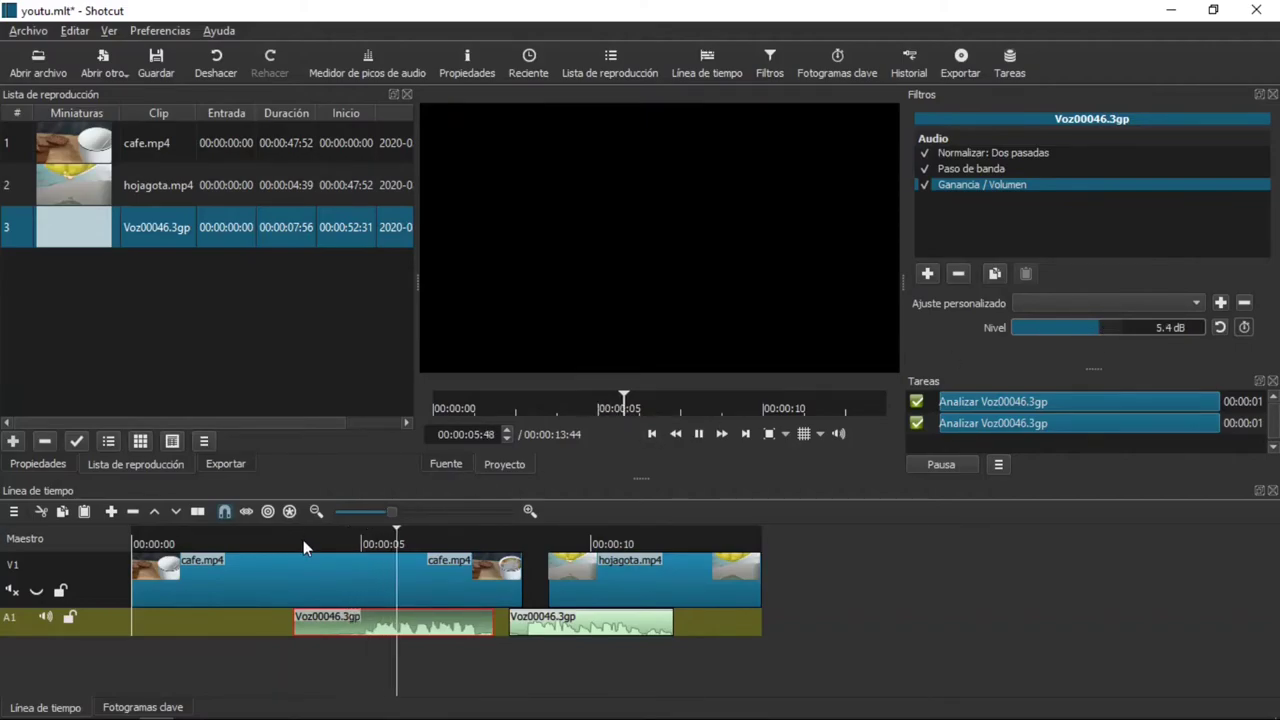
click(1109, 322)
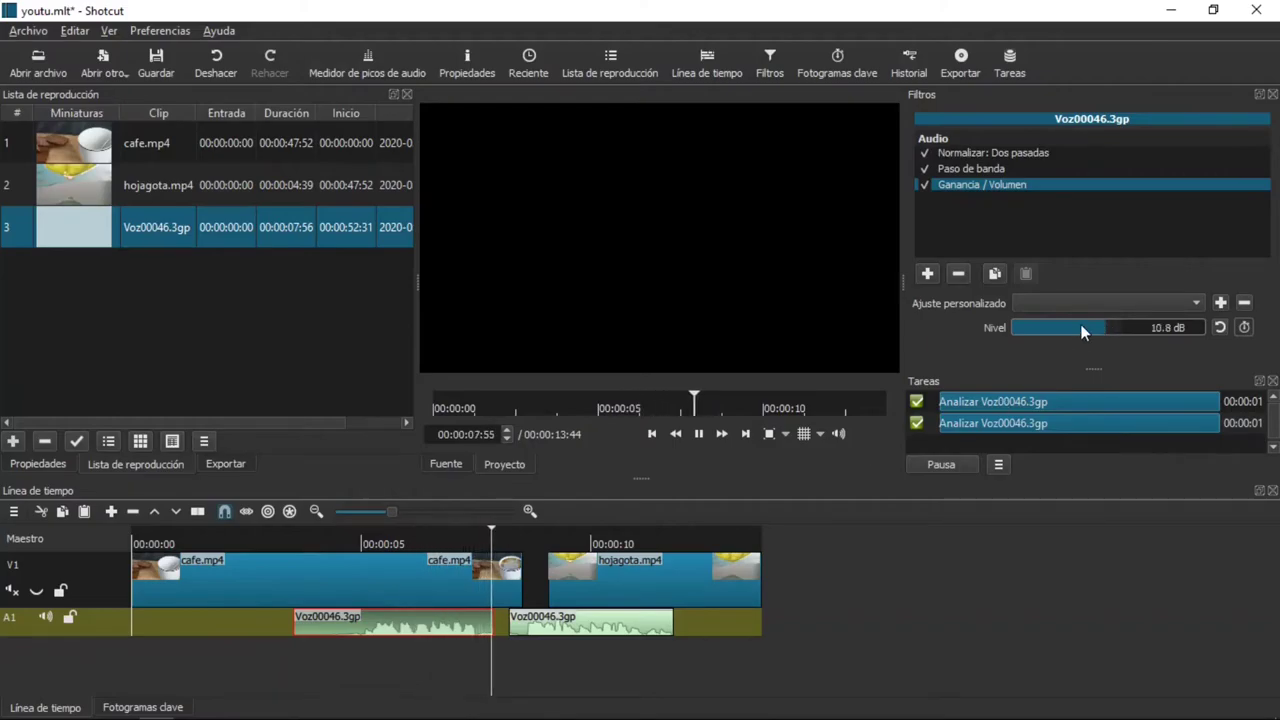
click(1090, 324)
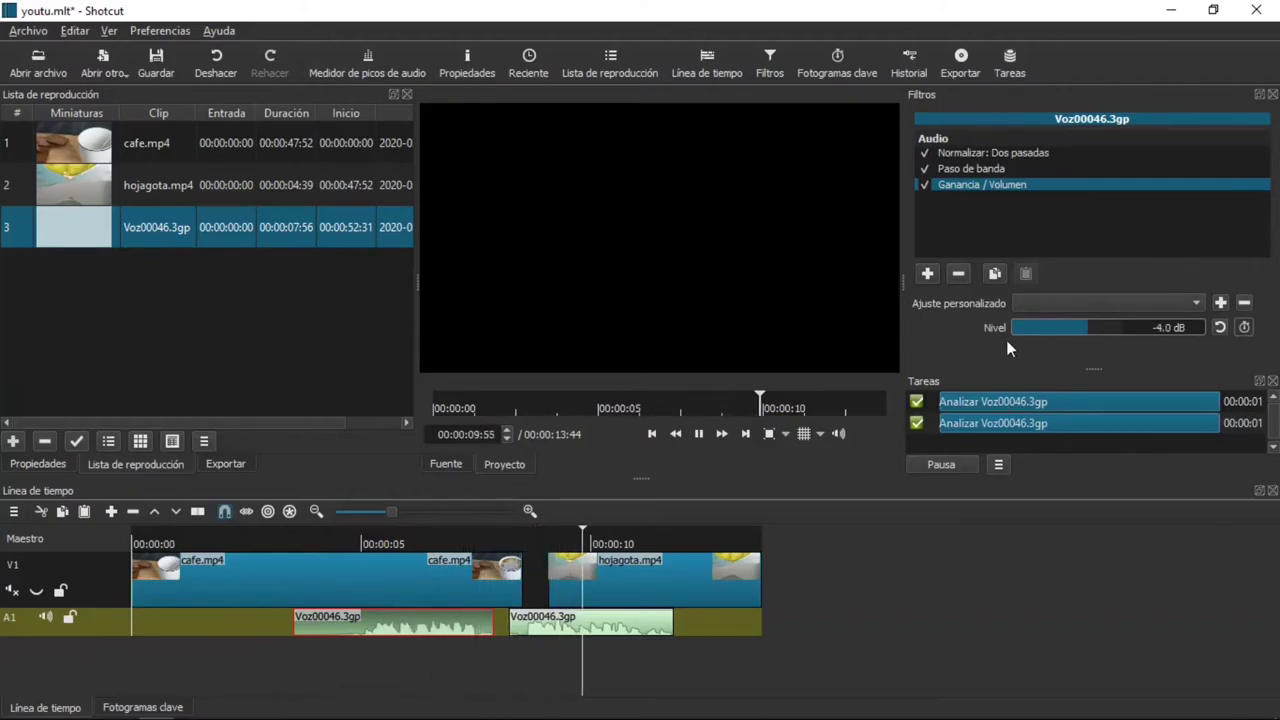
click(1082, 330)
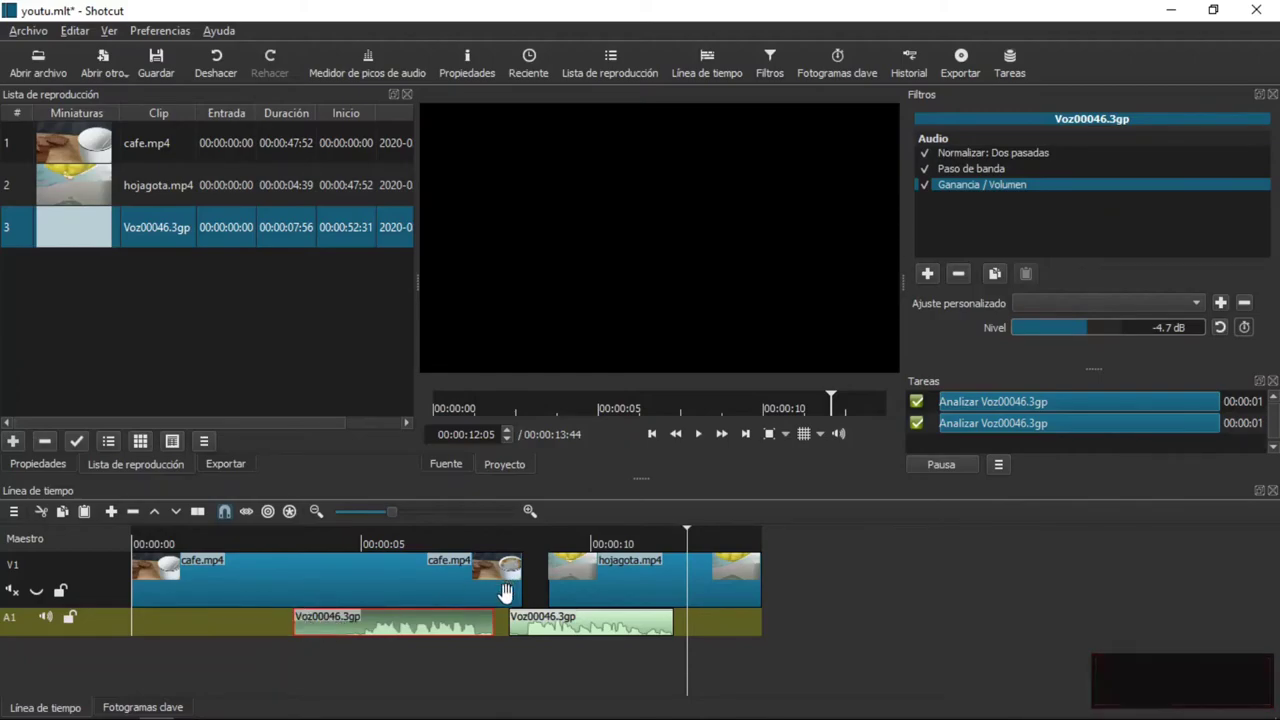
- Try an audio fade-out at the end of the first voice clip, lengthen it, play it back, and remove it
drag(490, 614, 471, 619)
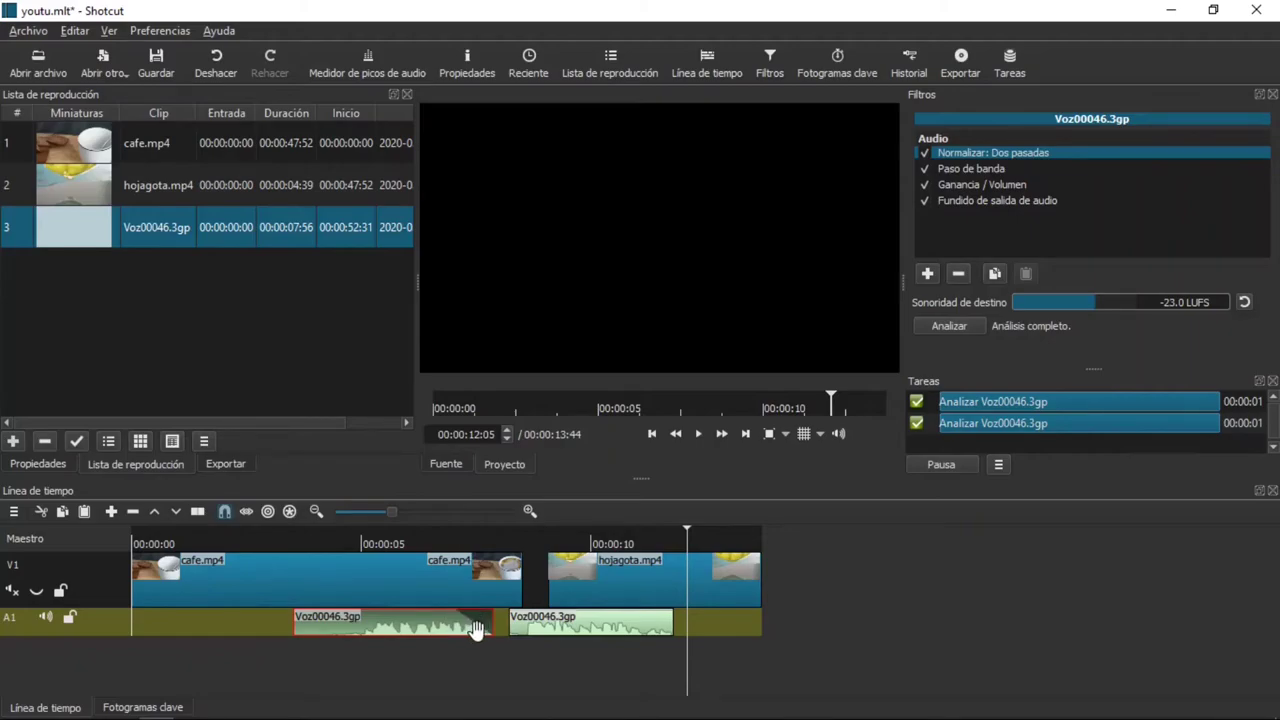
drag(446, 612, 422, 618)
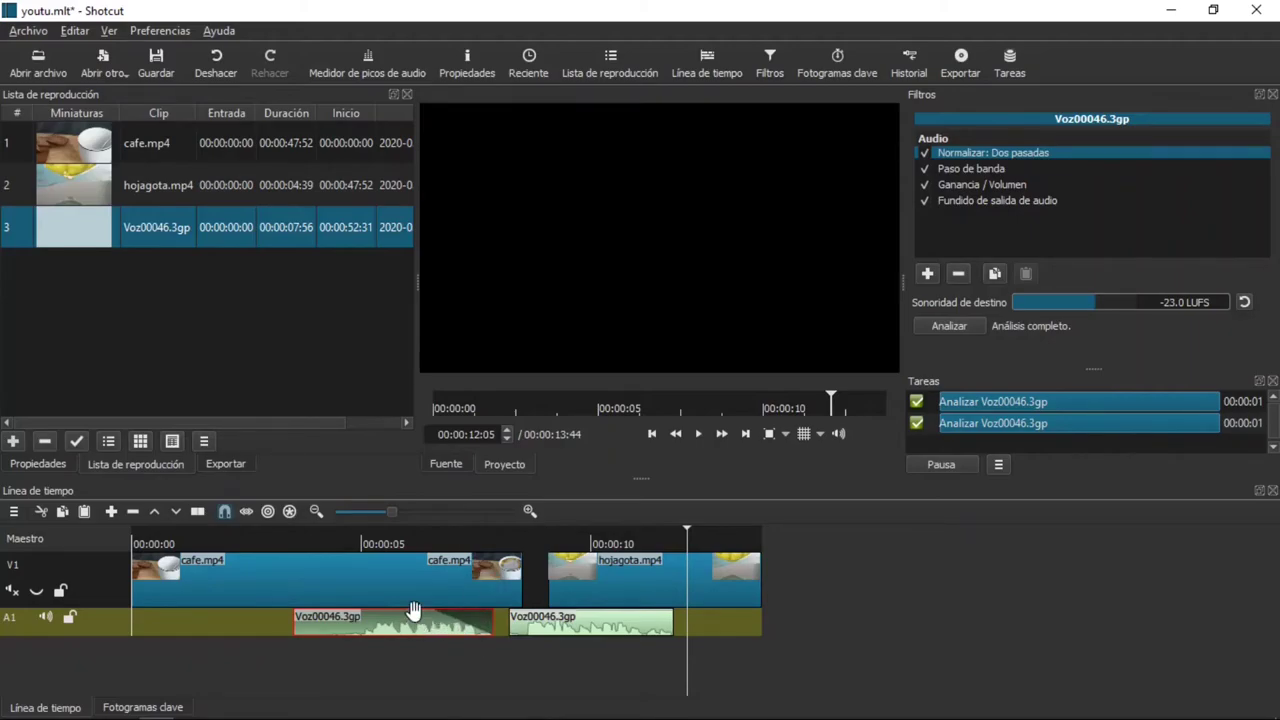
click(352, 538)
key(space)
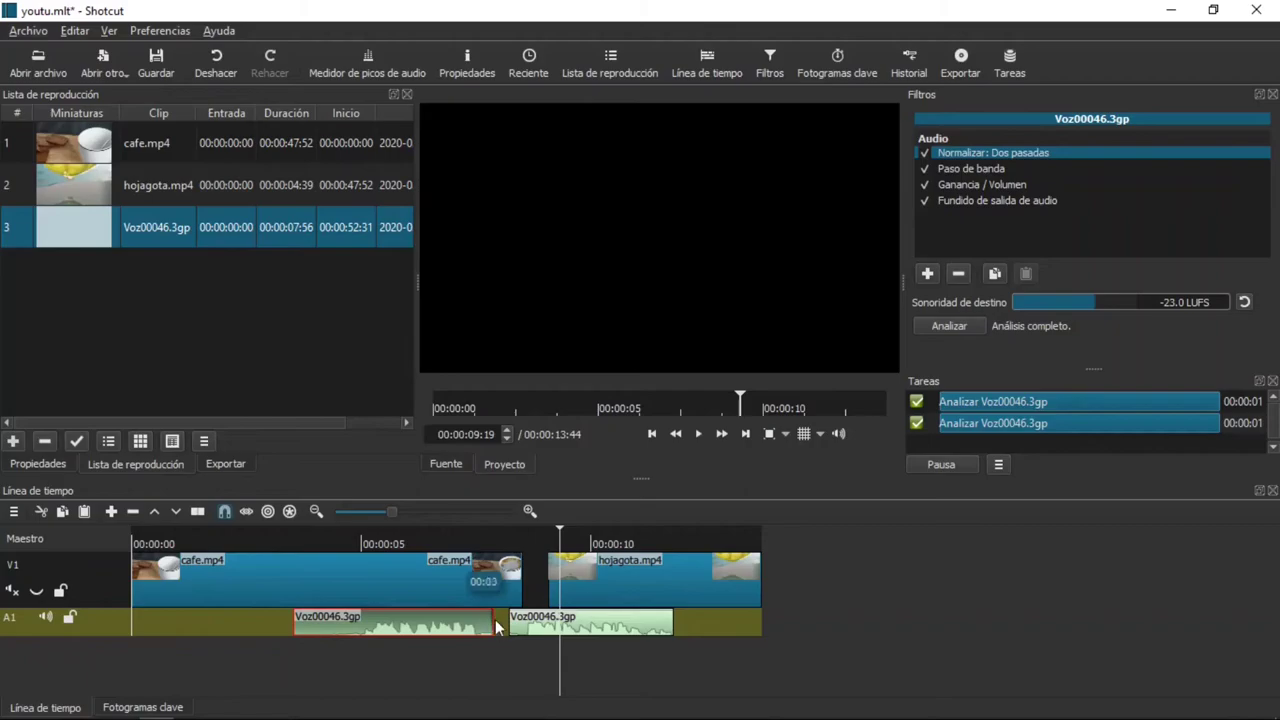
drag(497, 625, 500, 625)
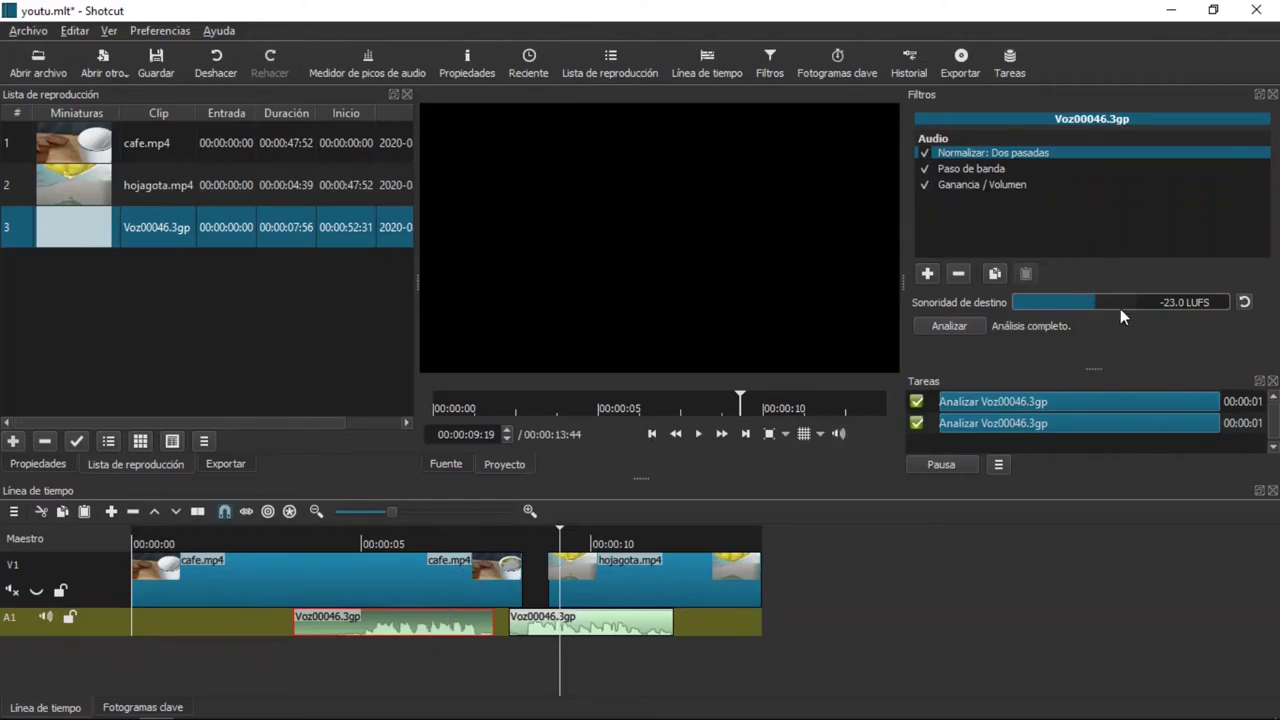
- Play the first voice clip while varying the normalization filter's Sonoridad de destino, finishing at -29.4 LUFS, and return the playhead to about 4 seconds
click(304, 538)
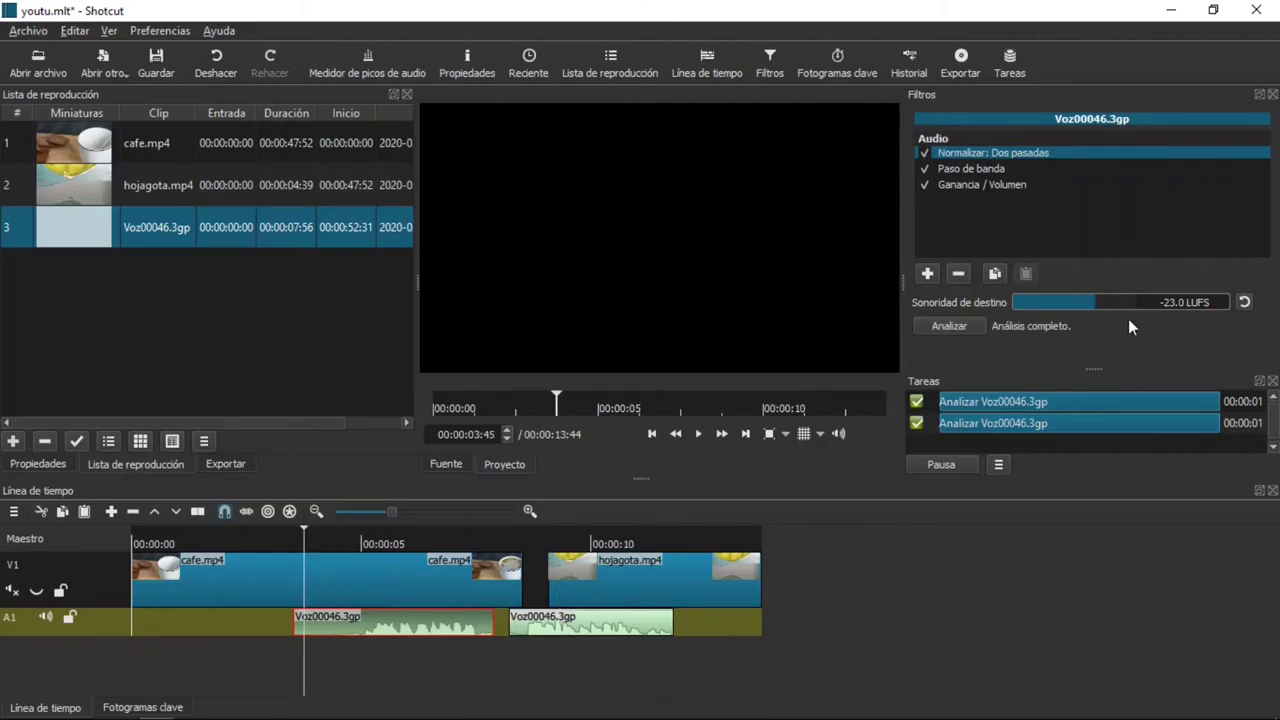
drag(1118, 303, 1066, 308)
key(space)
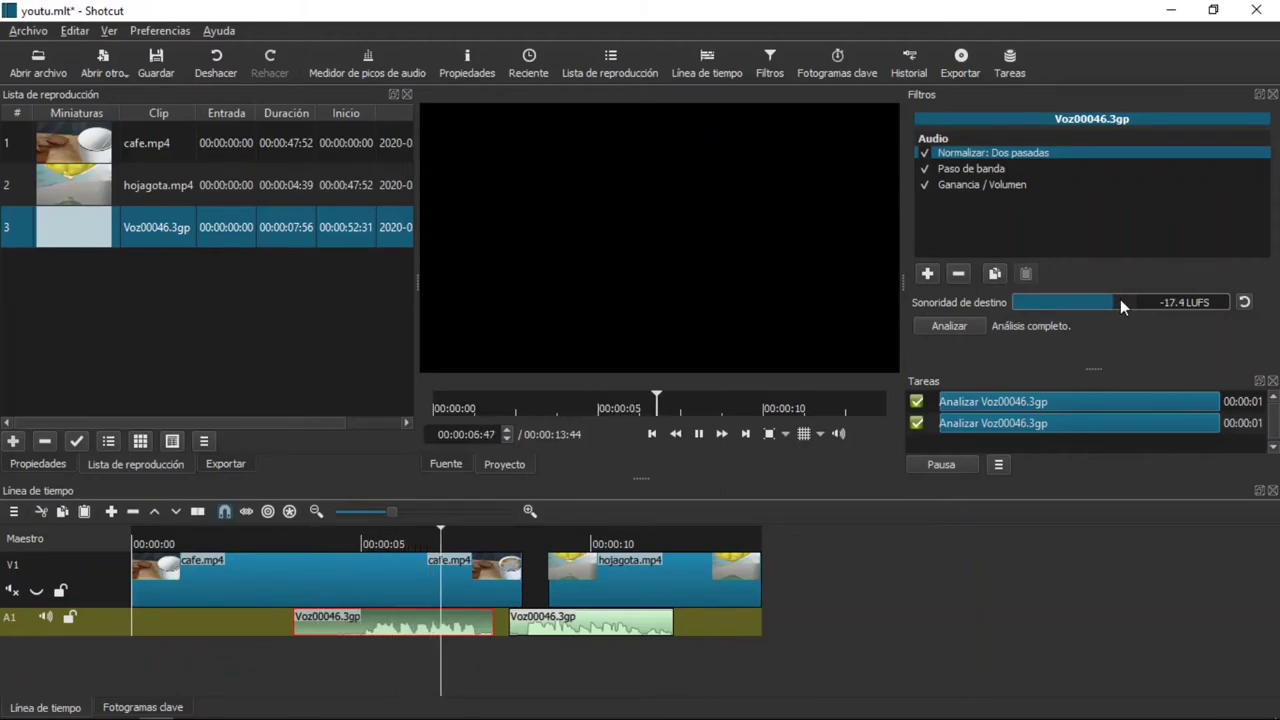
click(1078, 302)
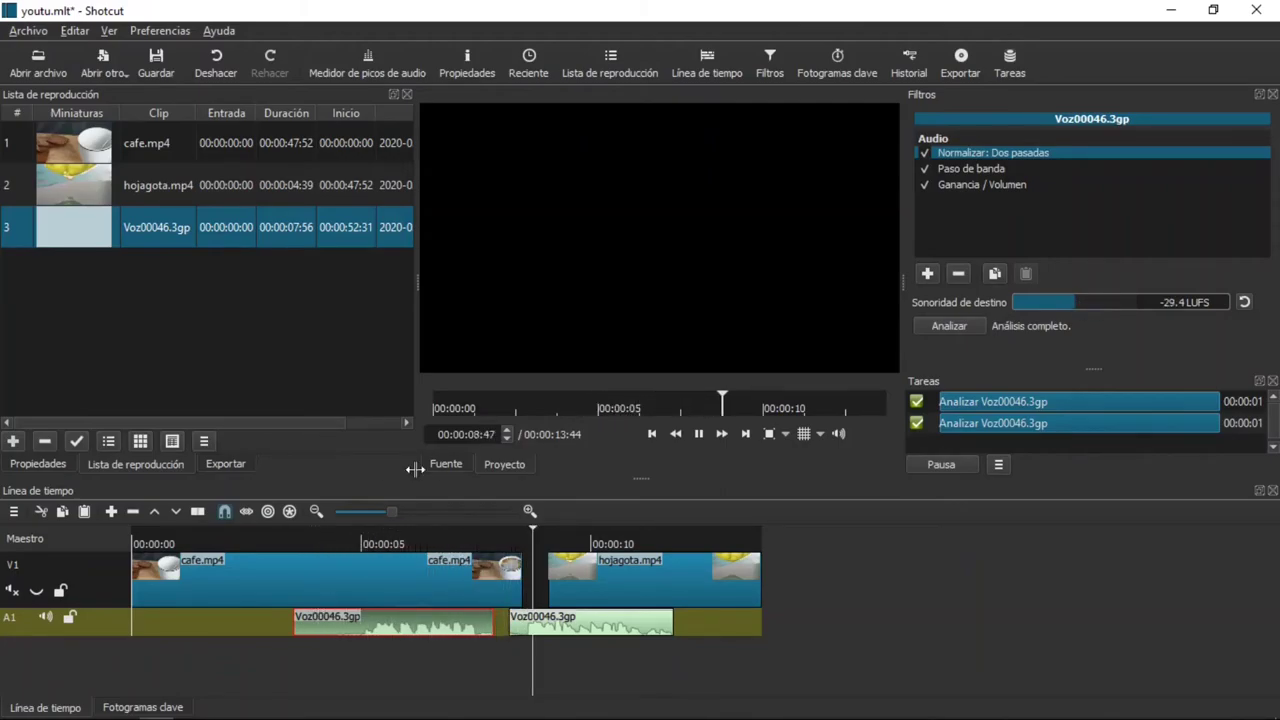
click(323, 534)
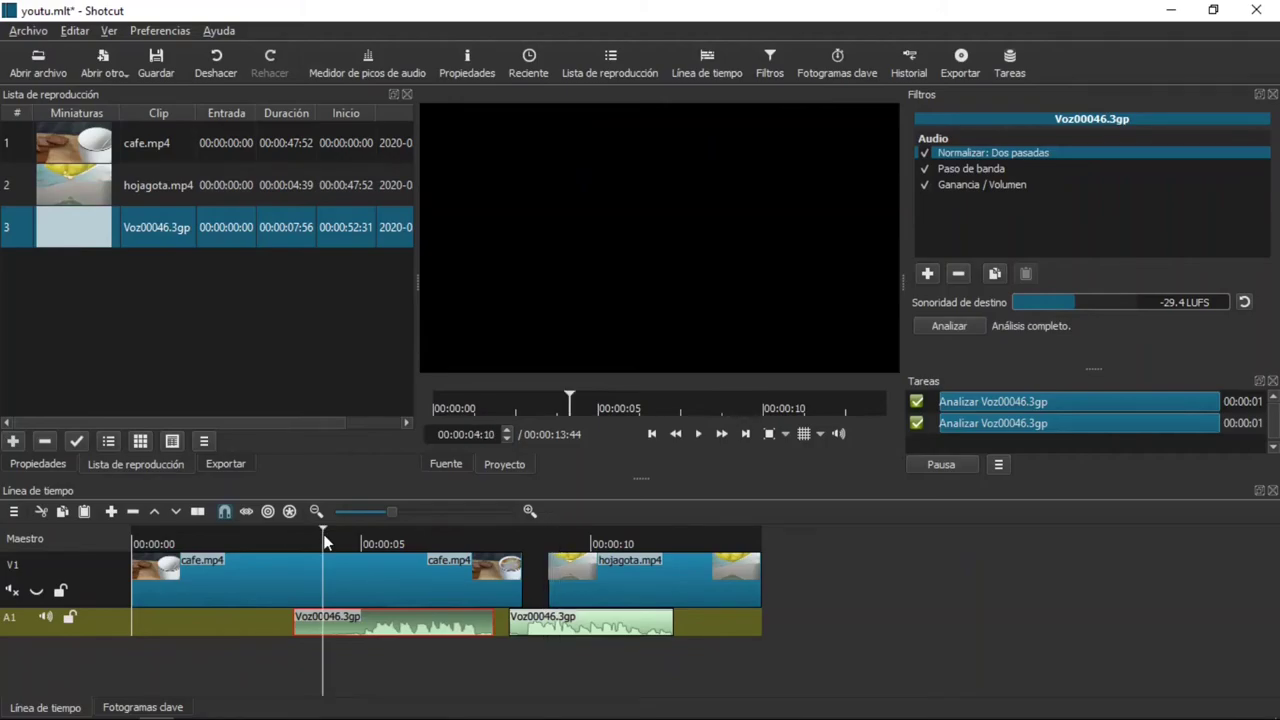